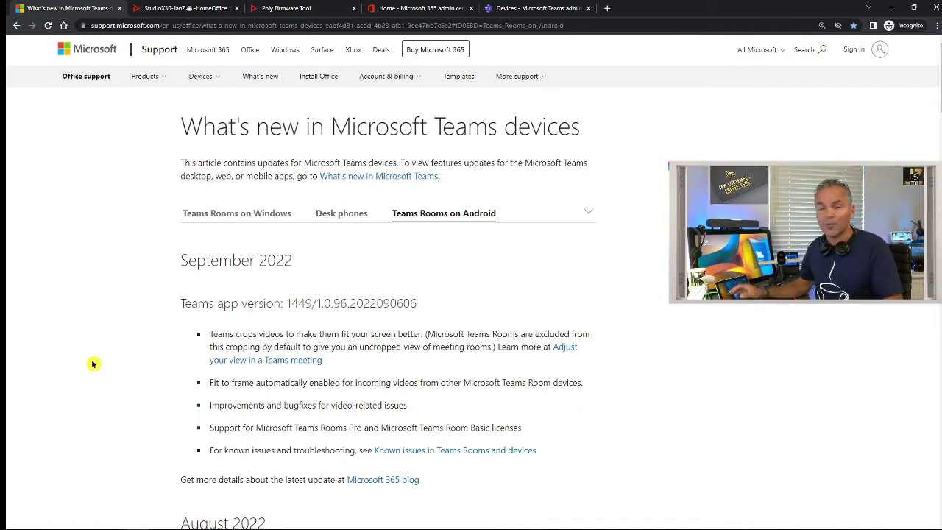
Review the September 2022 Teams app version in the Teams Rooms on Android release notes, highlighting the full line and the version's final digits.
{"action": "key", "text": "ctrl+plus"}
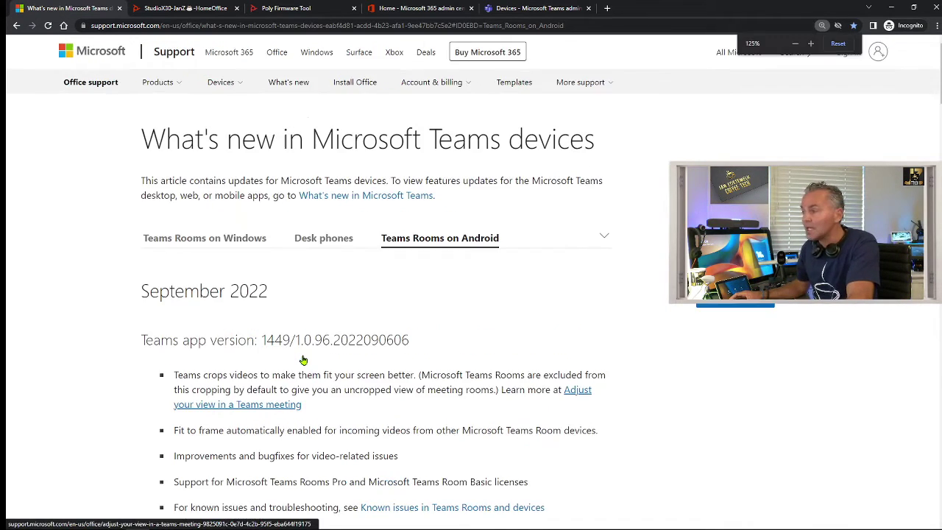
{"action": "left_click_drag", "start_coordinate": [142, 340], "coordinate": [457, 345]}
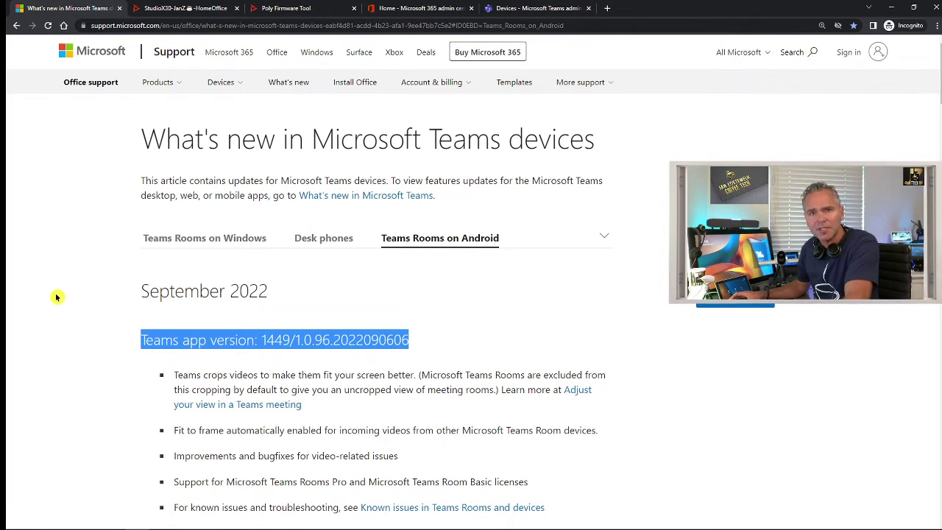
{"action": "left_click", "coordinate": [196, 326]}
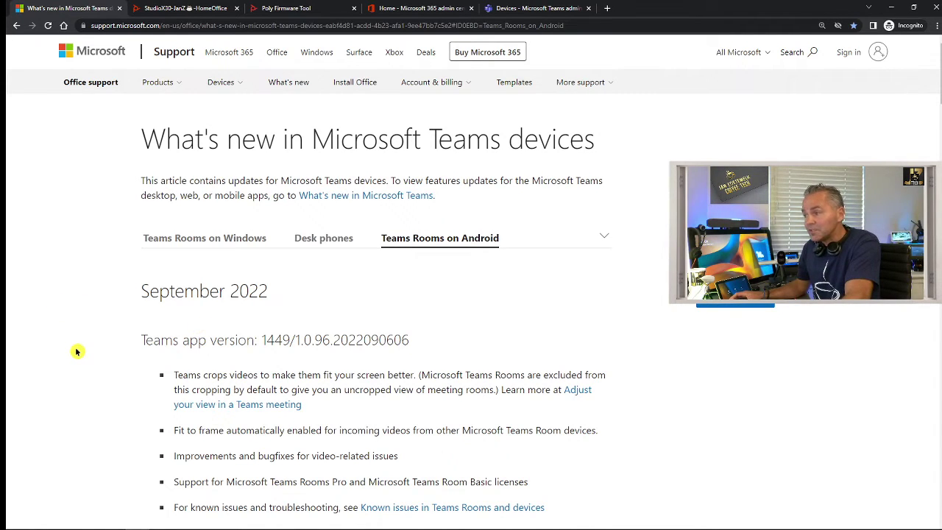
{"action": "scroll", "coordinate": [375, 368], "scroll_direction": "down", "scroll_amount": 1}
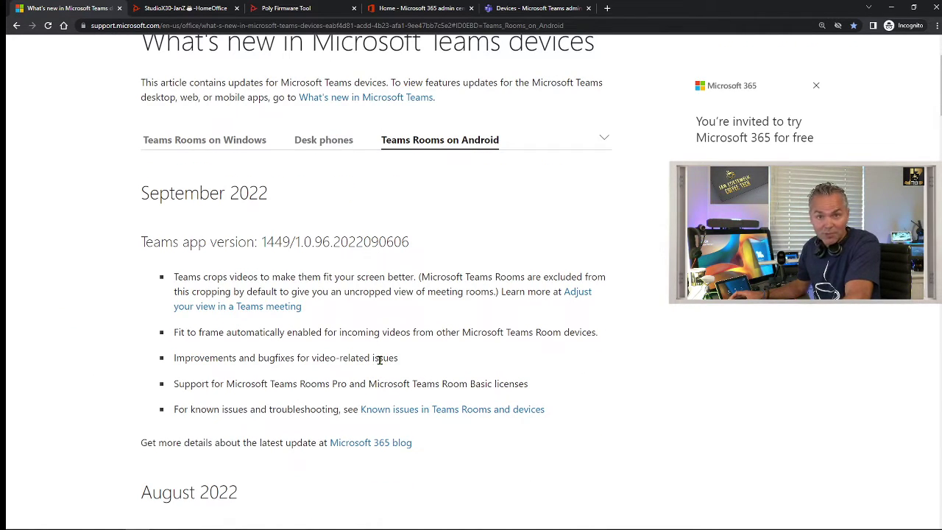
{"action": "key", "text": "ctrl+plus"}
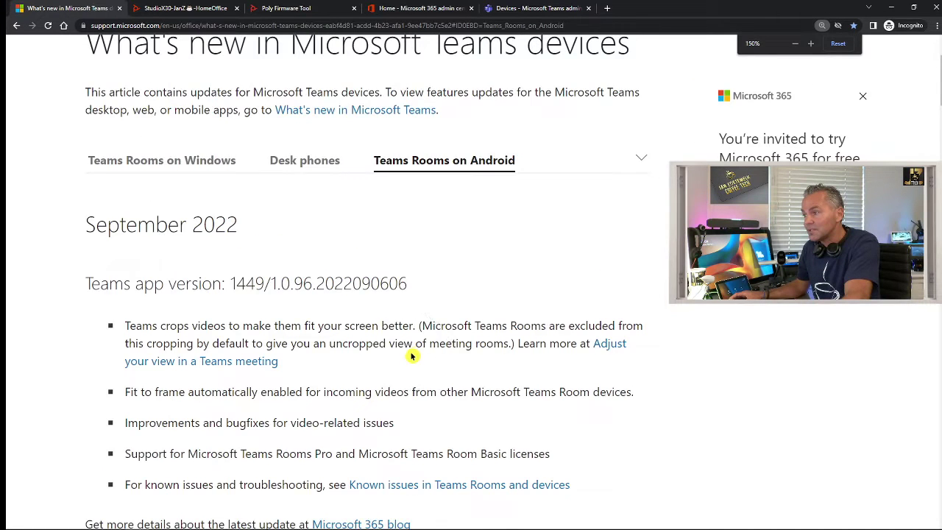
{"action": "scroll", "coordinate": [413, 355], "scroll_direction": "down", "scroll_amount": 1}
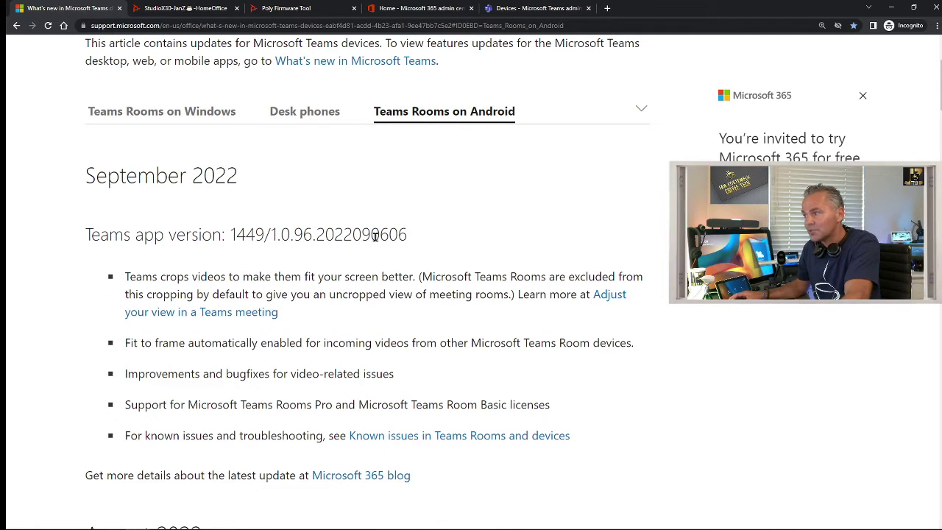
{"action": "left_click_drag", "start_coordinate": [371, 235], "coordinate": [444, 257]}
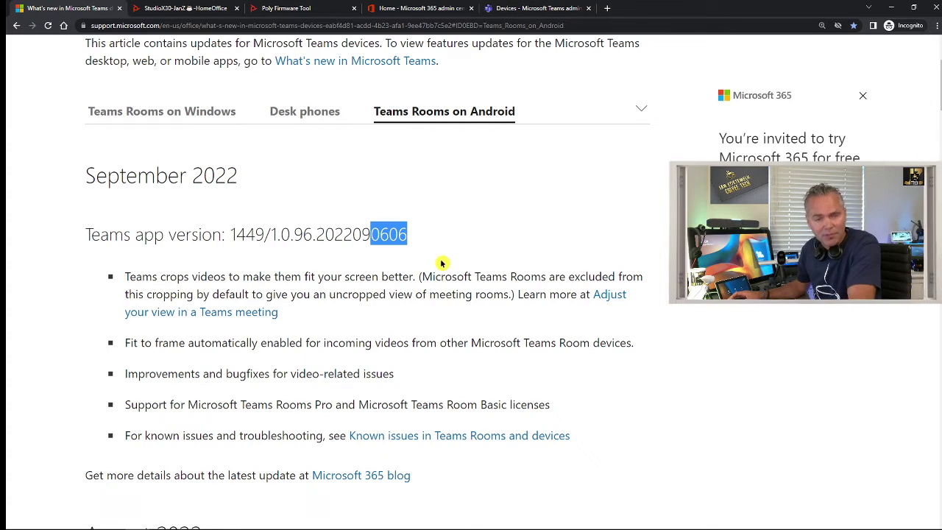
{"action": "left_click", "coordinate": [416, 259]}
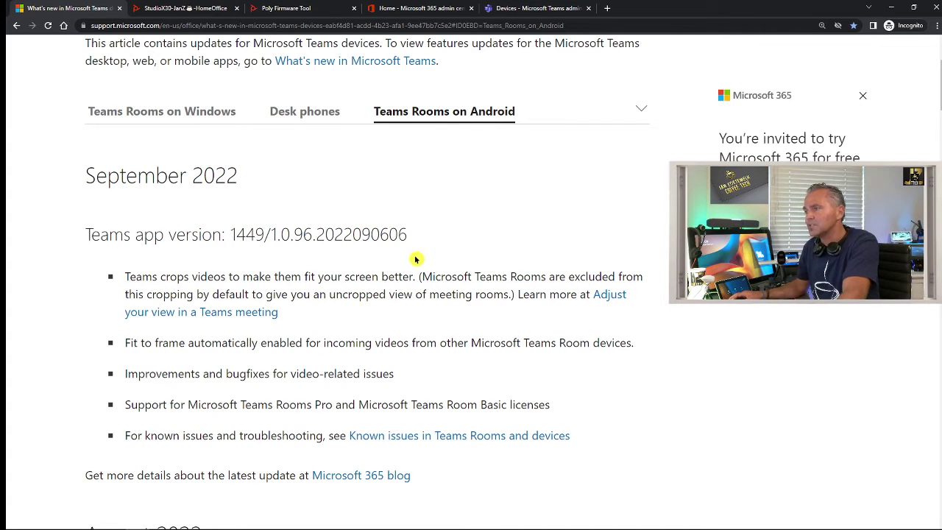
{"action": "scroll", "coordinate": [427, 297], "scroll_direction": "down", "scroll_amount": 1}
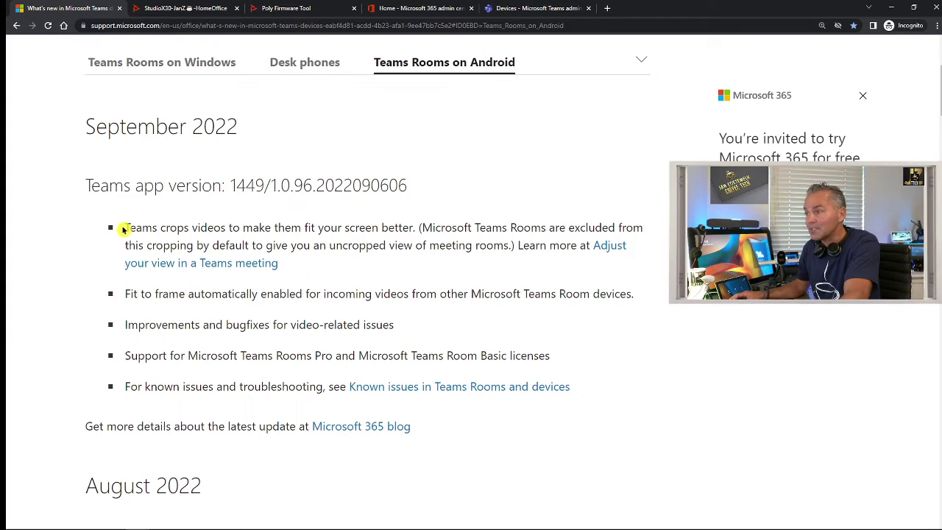
Read the September 2022 notes on video cropping, fit to frame and video-related bugfixes, highlighting each item.
{"action": "left_click_drag", "start_coordinate": [127, 227], "coordinate": [403, 227]}
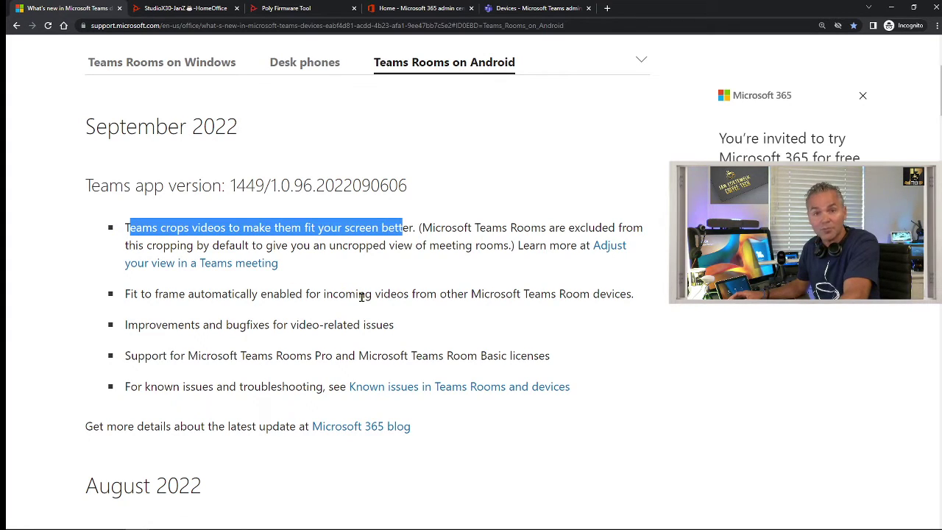
{"action": "left_click", "coordinate": [392, 340]}
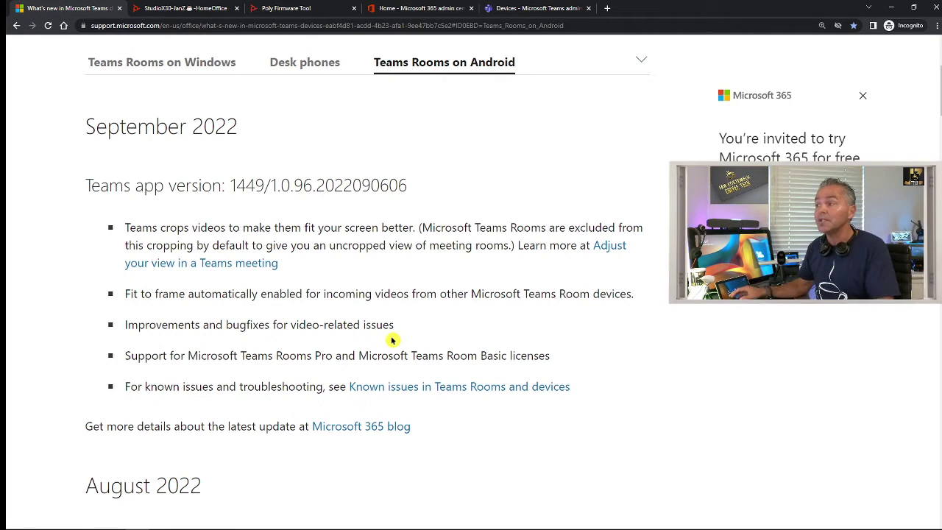
{"action": "left_click_drag", "start_coordinate": [123, 227], "coordinate": [270, 228]}
{"action": "left_click_drag", "start_coordinate": [130, 295], "coordinate": [303, 297]}
{"action": "left_click", "coordinate": [282, 343]}
{"action": "left_click_drag", "start_coordinate": [125, 324], "coordinate": [351, 325]}
{"action": "left_click", "coordinate": [226, 321]}
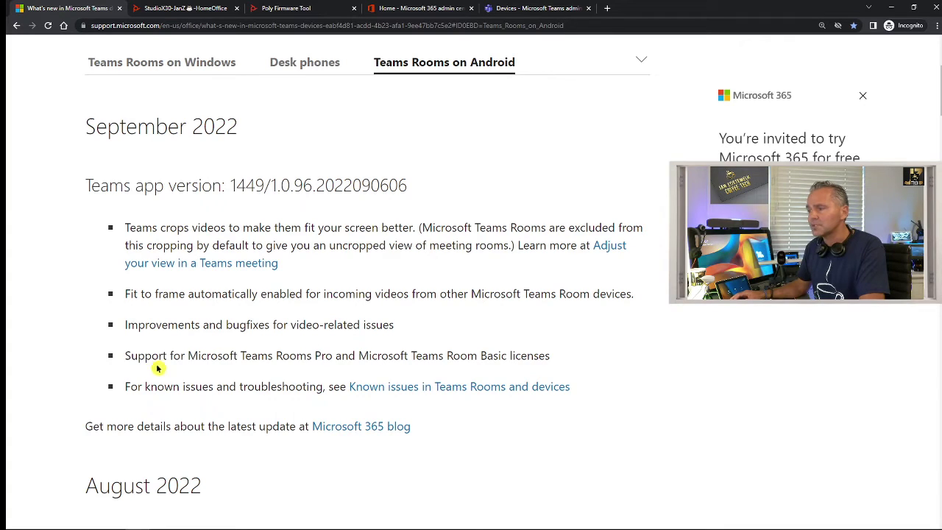
Read the September 2022 notes on Teams Rooms Pro and Basic license support and on known issues, highlighting each item.
{"action": "left_click_drag", "start_coordinate": [125, 359], "coordinate": [546, 357]}
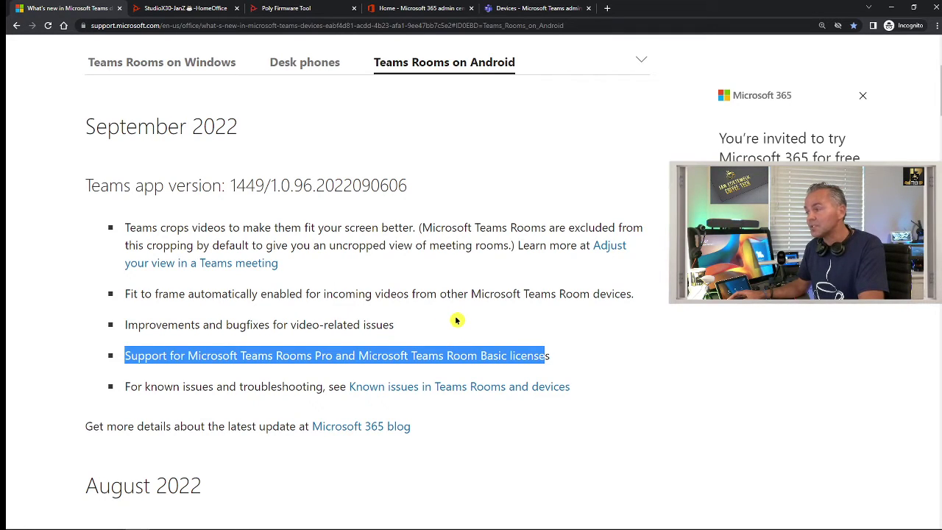
{"action": "left_click", "coordinate": [452, 320]}
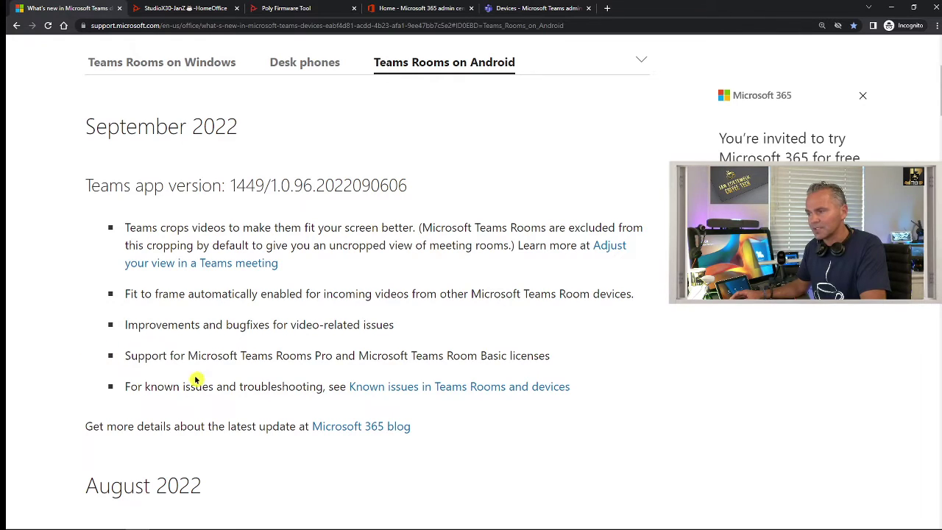
{"action": "left_click_drag", "start_coordinate": [130, 386], "coordinate": [323, 392]}
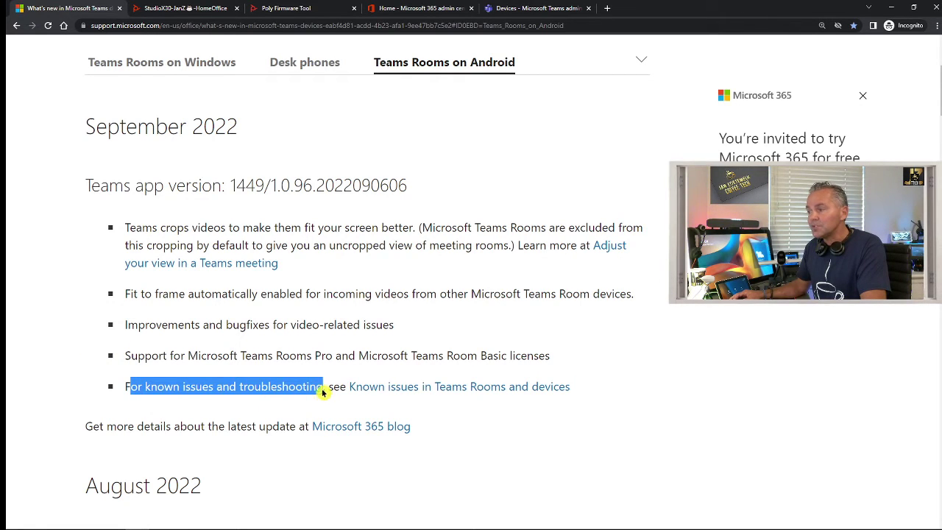
{"action": "left_click", "coordinate": [251, 387]}
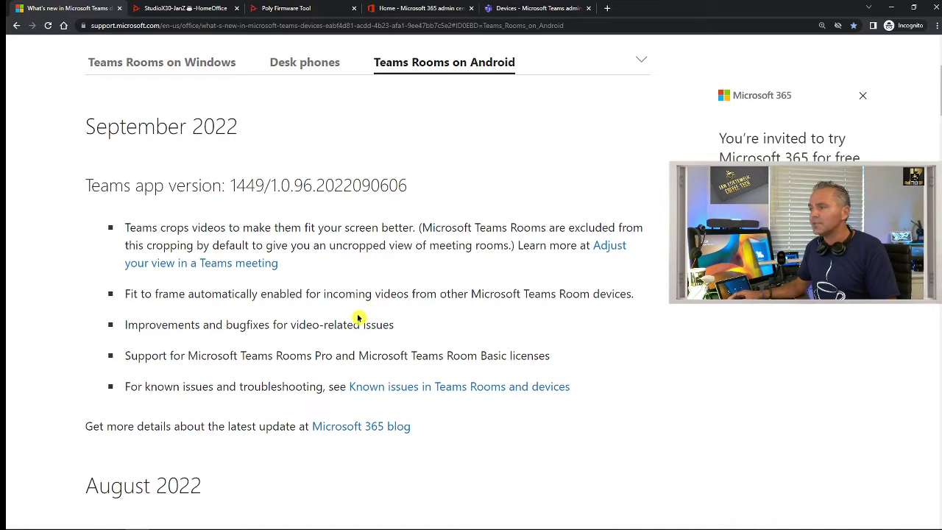
{"action": "scroll", "coordinate": [360, 317], "scroll_direction": "up", "scroll_amount": 2}
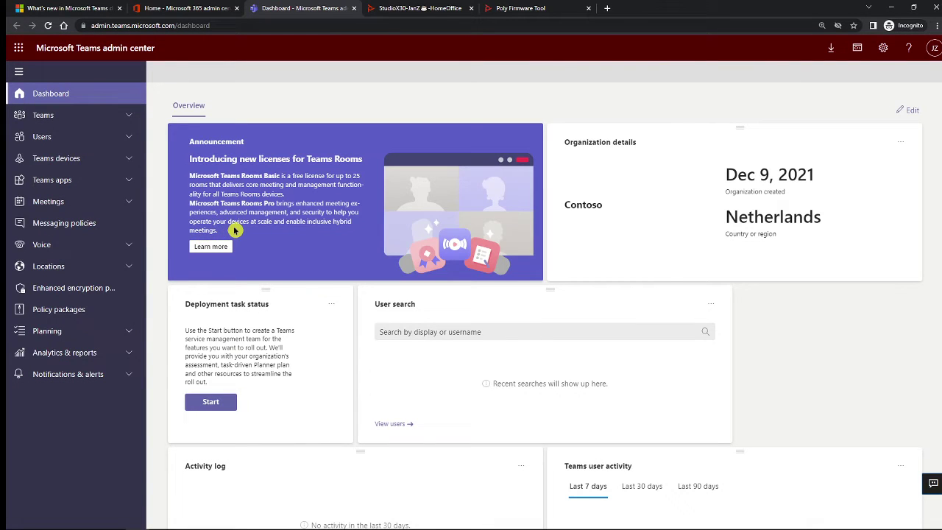
In the Microsoft Teams admin center, highlight the Microsoft Teams Rooms Basic and Pro license names in the dashboard announcement.
{"action": "key", "text": "ctrl+plus"}
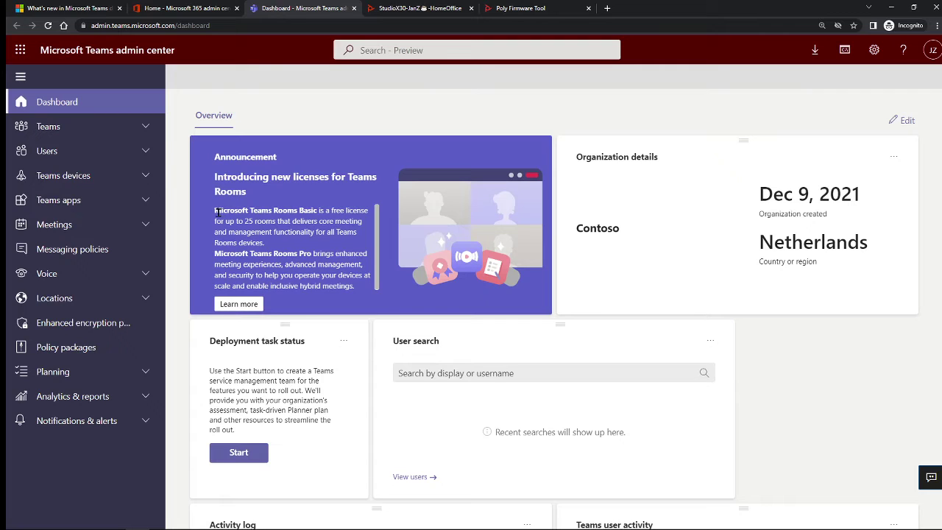
{"action": "left_click_drag", "start_coordinate": [215, 212], "coordinate": [319, 212]}
{"action": "left_click_drag", "start_coordinate": [216, 252], "coordinate": [309, 253]}
{"action": "left_click", "coordinate": [314, 201]}
{"action": "left_click", "coordinate": [291, 188]}
{"action": "left_click", "coordinate": [312, 219]}
Open the Teams Rooms on Android device list, close the new-licenses introduction and narrow the Username column.
{"action": "left_click", "coordinate": [111, 175]}
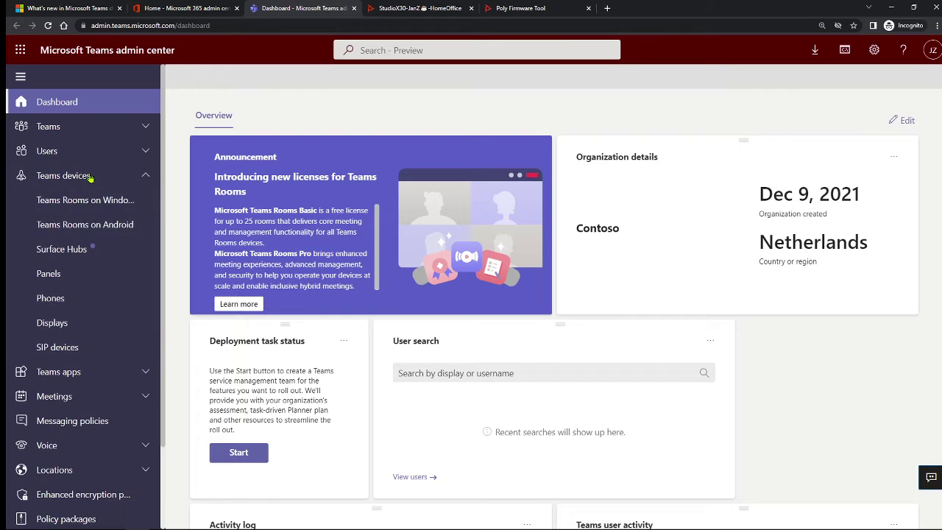
{"action": "left_click", "coordinate": [85, 225]}
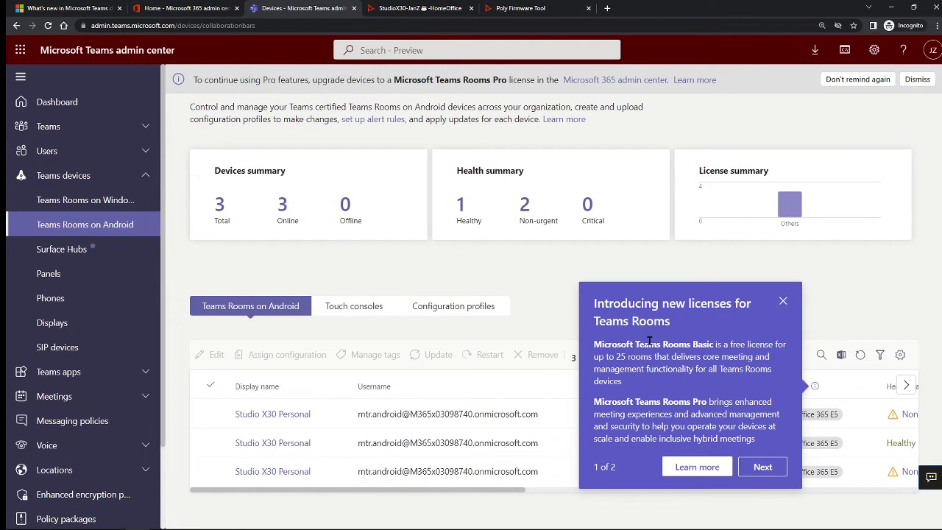
{"action": "left_click", "coordinate": [782, 303]}
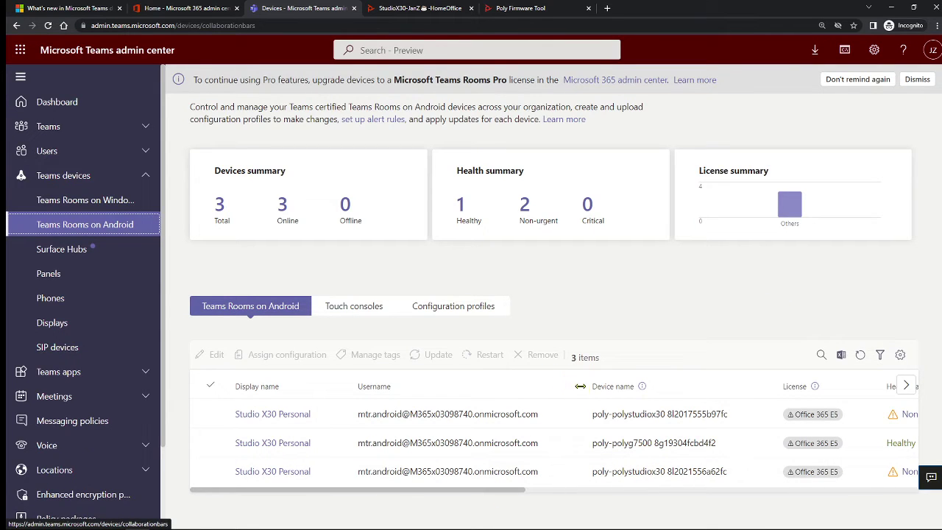
{"action": "left_click_drag", "start_coordinate": [581, 385], "coordinate": [463, 386]}
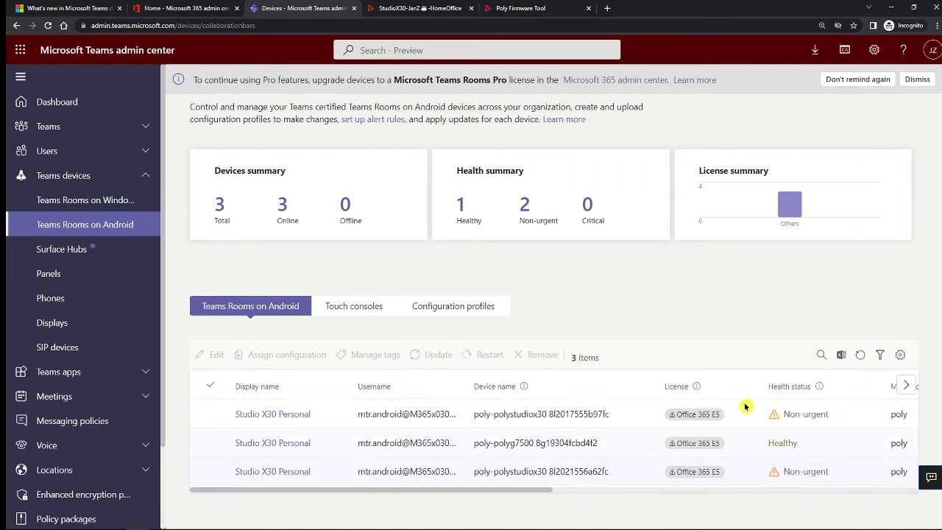
Examine the license assigned to the first device and the License summary chart for the Android room devices.
{"action": "left_click", "coordinate": [647, 415]}
{"action": "mouse_move", "coordinate": [684, 416]}
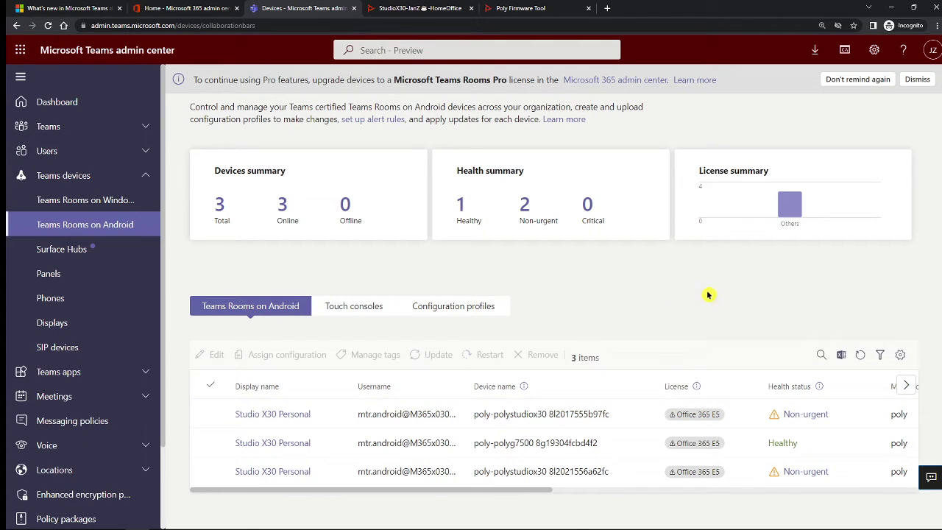
{"action": "key", "text": "ctrl+minus"}
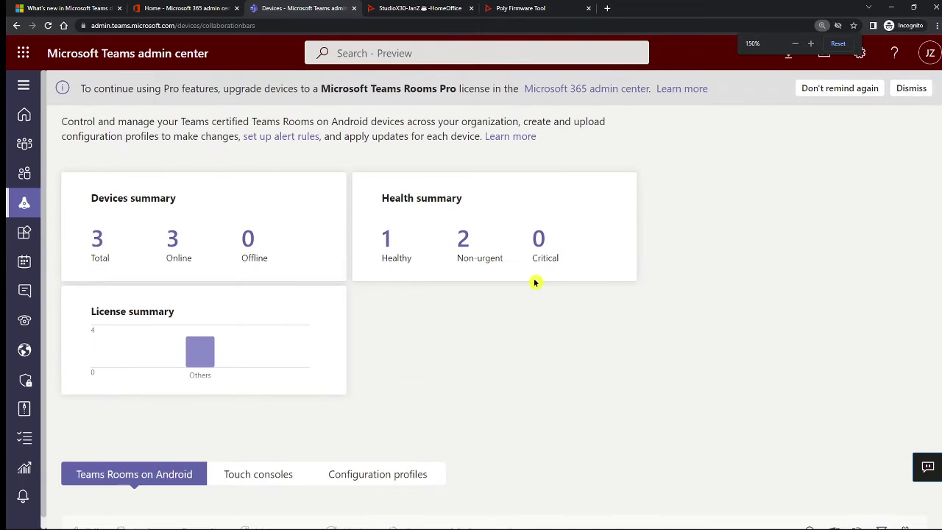
{"action": "key", "text": "ctrl+plus"}
{"action": "mouse_move", "coordinate": [787, 210]}
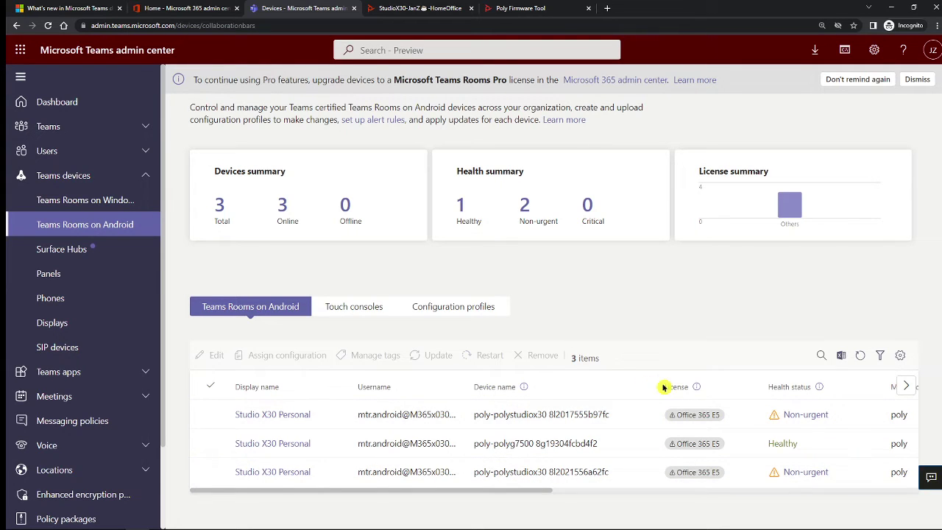
Narrow the Device name column and open the Teams App update from the first device's health status.
{"action": "left_click_drag", "start_coordinate": [654, 383], "coordinate": [543, 384]}
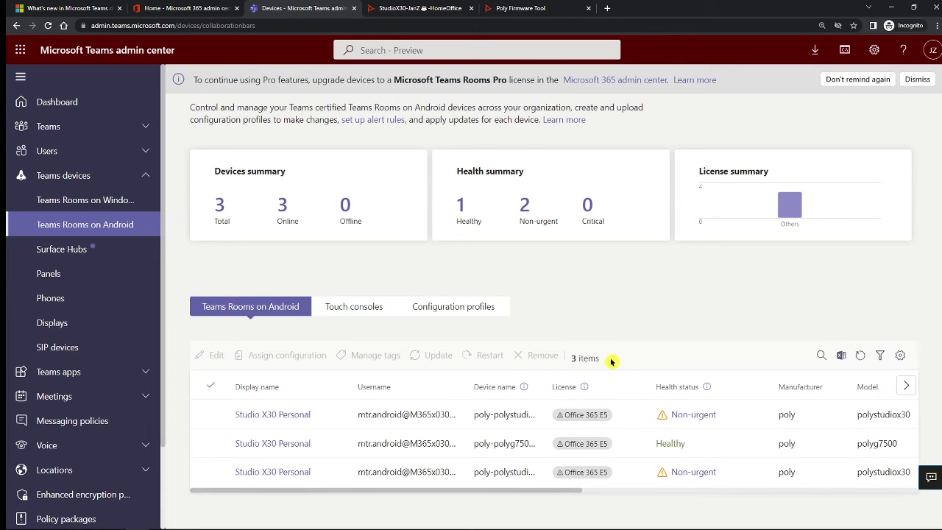
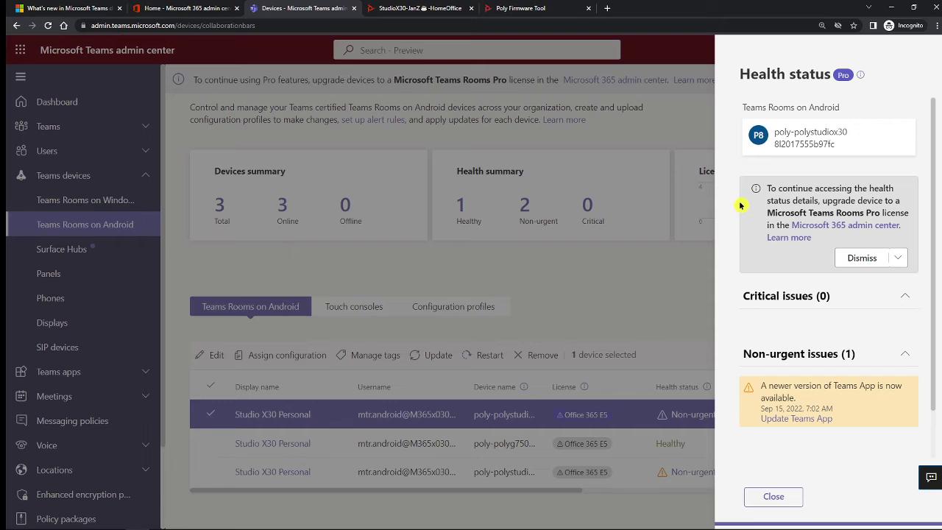
{"action": "scroll", "coordinate": [769, 211], "scroll_direction": "down", "scroll_amount": 1}
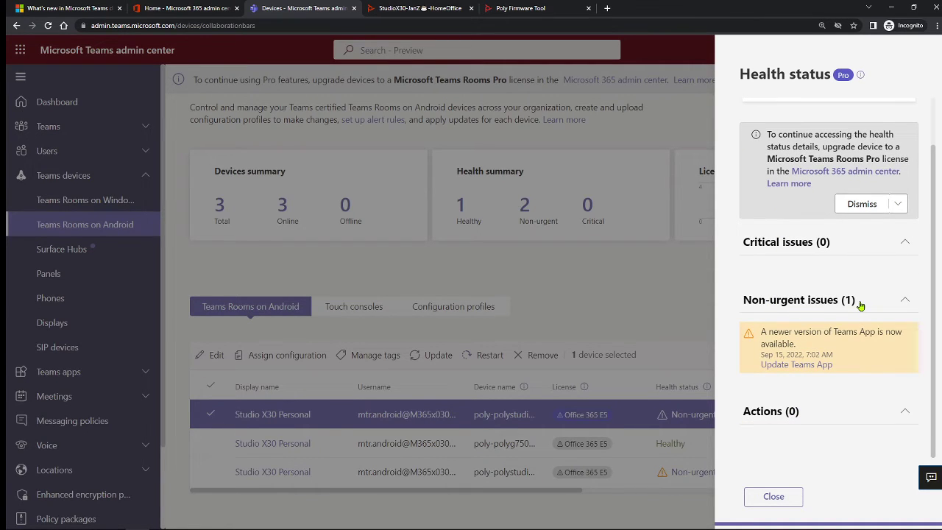
{"action": "left_click", "coordinate": [795, 365]}
Examine the Firmware auto-update frequency options for the first device without choosing a different one.
{"action": "left_click", "coordinate": [785, 252]}
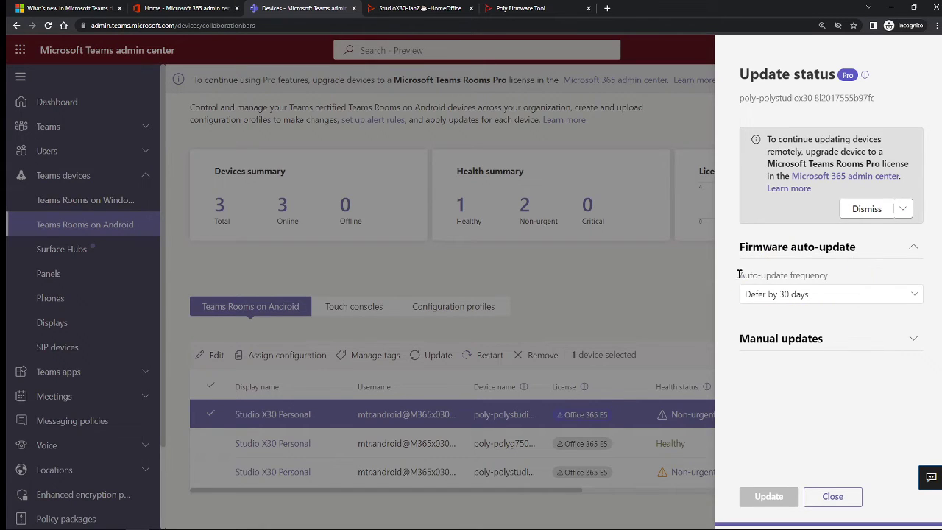
{"action": "left_click", "coordinate": [807, 298]}
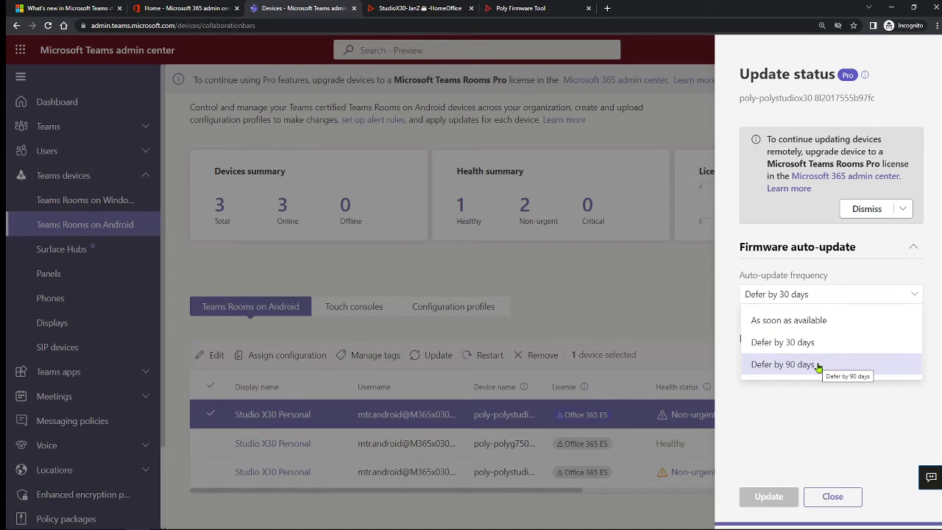
{"action": "left_click", "coordinate": [804, 269]}
{"action": "left_click", "coordinate": [806, 261]}
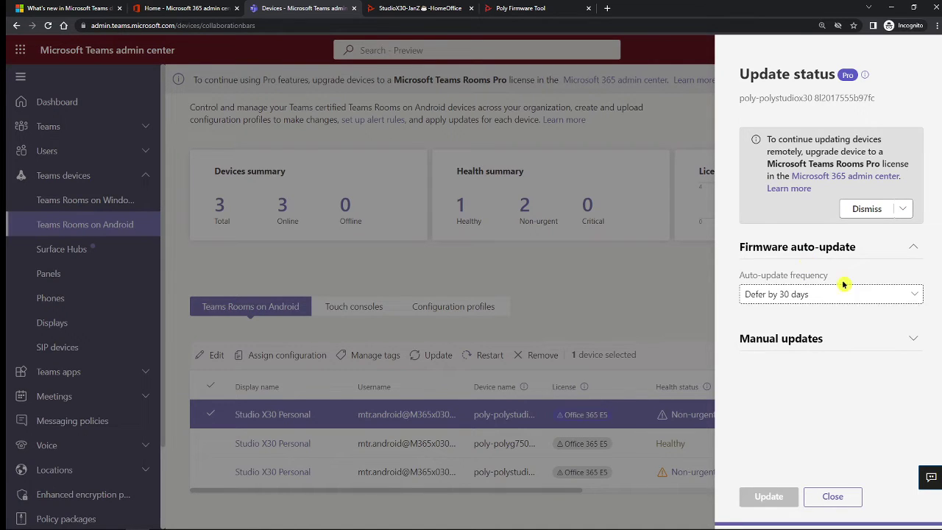
Expand Manual updates, compare the Teams app's current and new versions, and close the update status.
{"action": "left_click", "coordinate": [787, 341]}
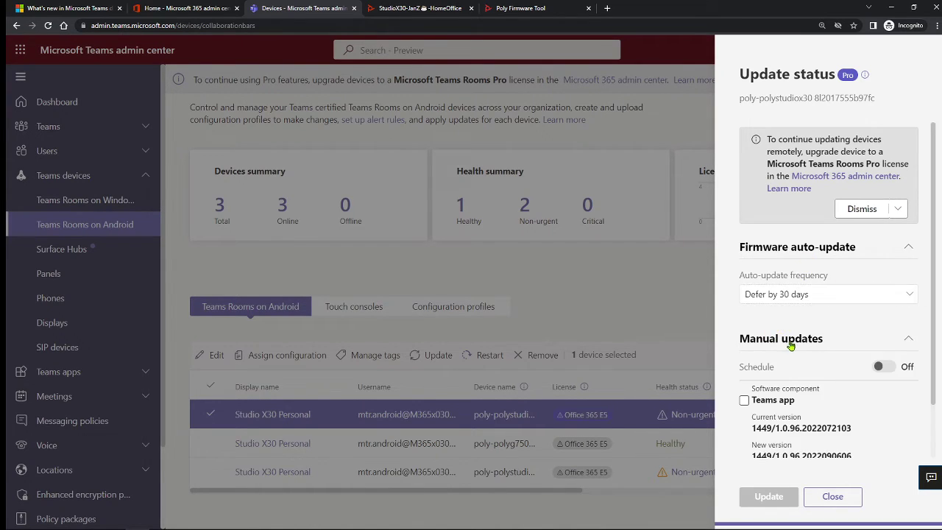
{"action": "scroll", "coordinate": [791, 344], "scroll_direction": "down", "scroll_amount": 1}
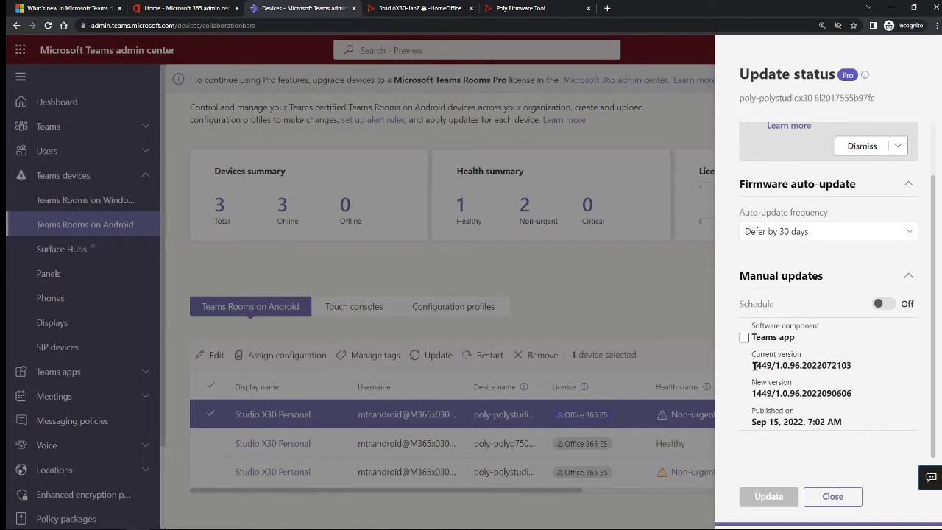
{"action": "left_click_drag", "start_coordinate": [833, 365], "coordinate": [858, 368]}
{"action": "left_click_drag", "start_coordinate": [832, 394], "coordinate": [854, 394]}
{"action": "left_click", "coordinate": [882, 374]}
{"action": "left_click", "coordinate": [834, 496]}
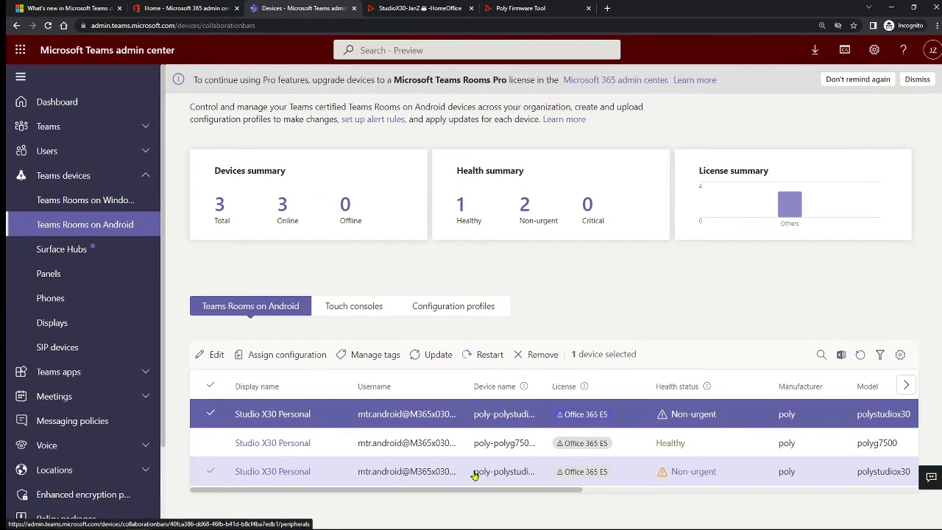
Open the firmware update from the third Android room device's health status and check its Firmware auto-update frequency.
{"action": "left_click", "coordinate": [691, 471]}
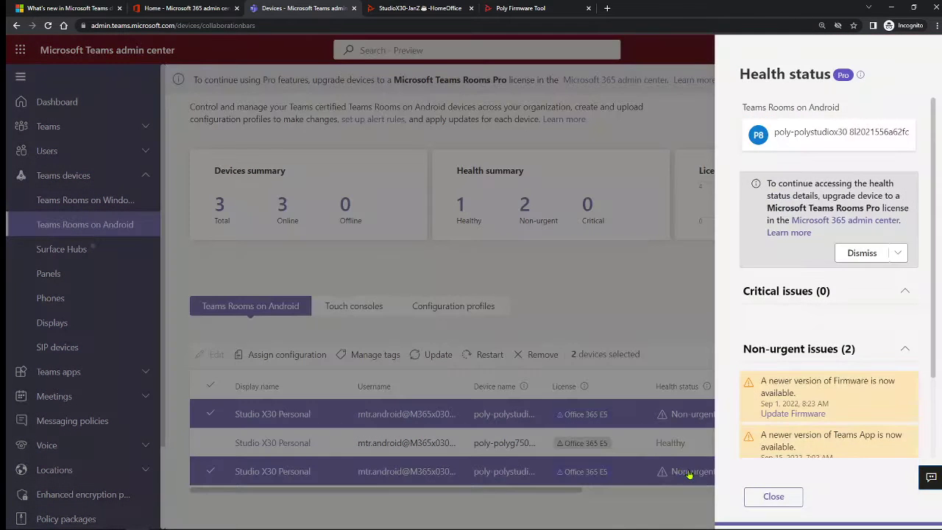
{"action": "scroll", "coordinate": [773, 353], "scroll_direction": "down", "scroll_amount": 2}
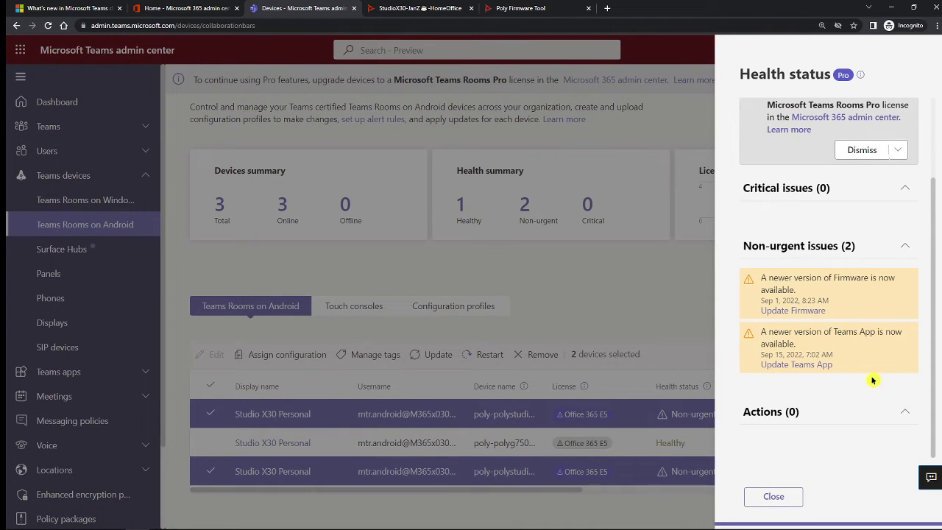
{"action": "left_click", "coordinate": [794, 312]}
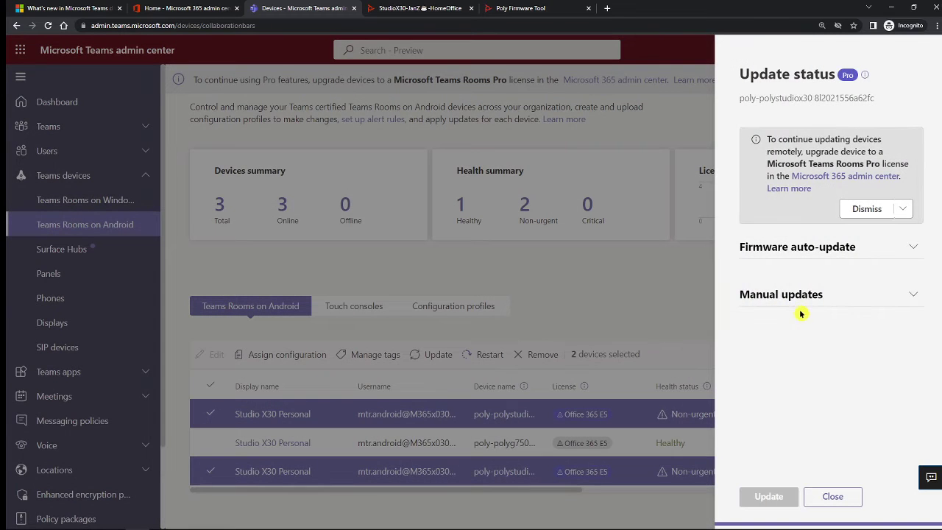
{"action": "left_click", "coordinate": [793, 252]}
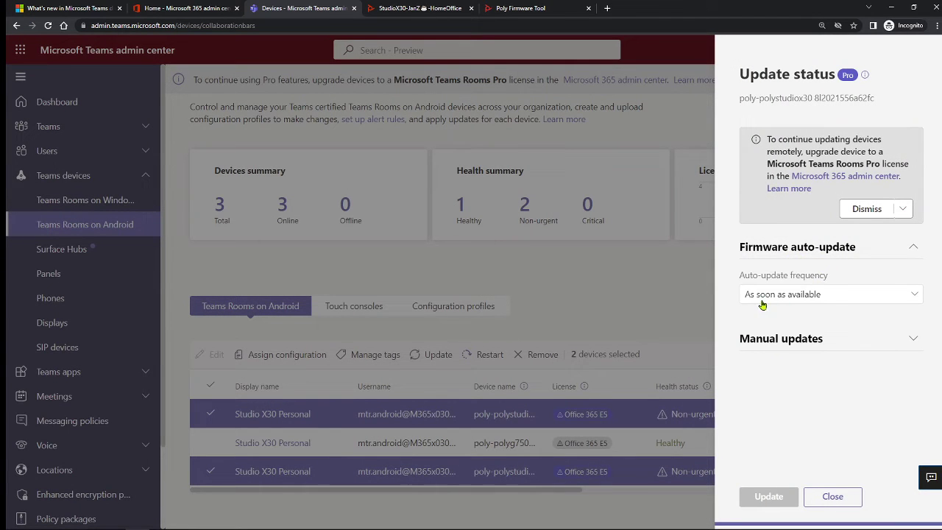
{"action": "left_click", "coordinate": [799, 248]}
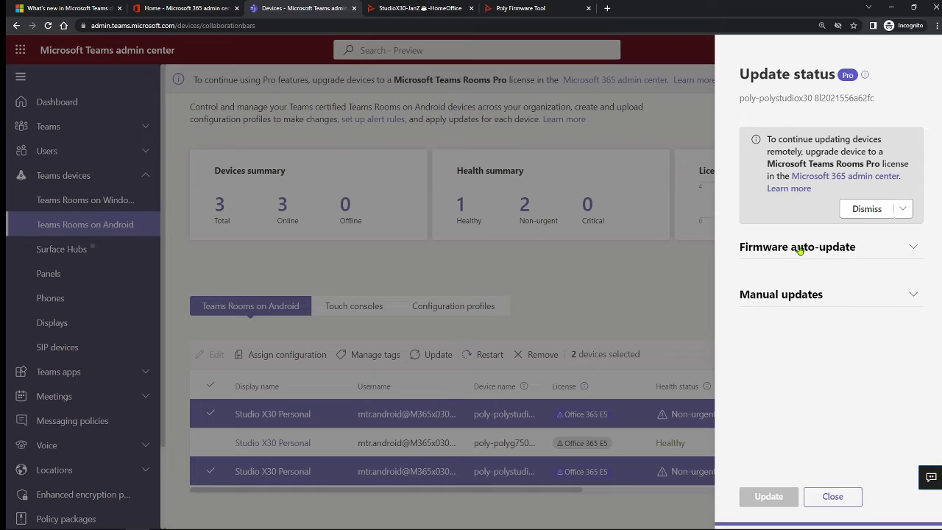
Expand Manual updates for the third device, examine the new Firmware and Teams app versions, and close the update status.
{"action": "left_click", "coordinate": [781, 296]}
{"action": "scroll", "coordinate": [809, 303], "scroll_direction": "down", "scroll_amount": 2}
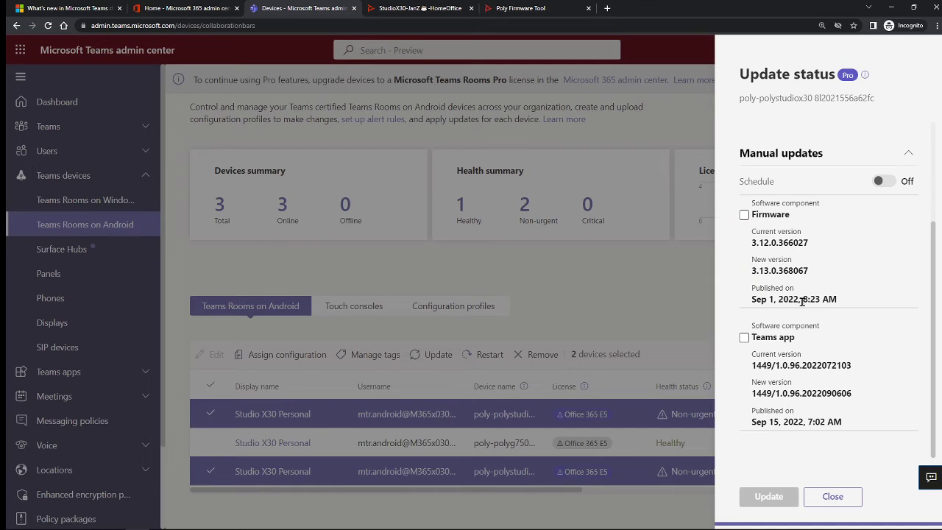
{"action": "left_click_drag", "start_coordinate": [754, 270], "coordinate": [802, 296]}
{"action": "left_click", "coordinate": [756, 275]}
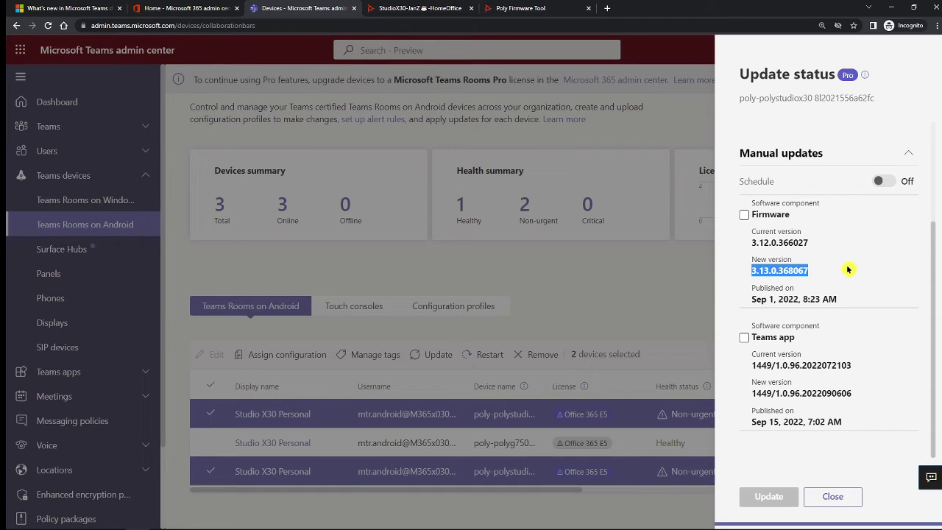
{"action": "left_click", "coordinate": [848, 341]}
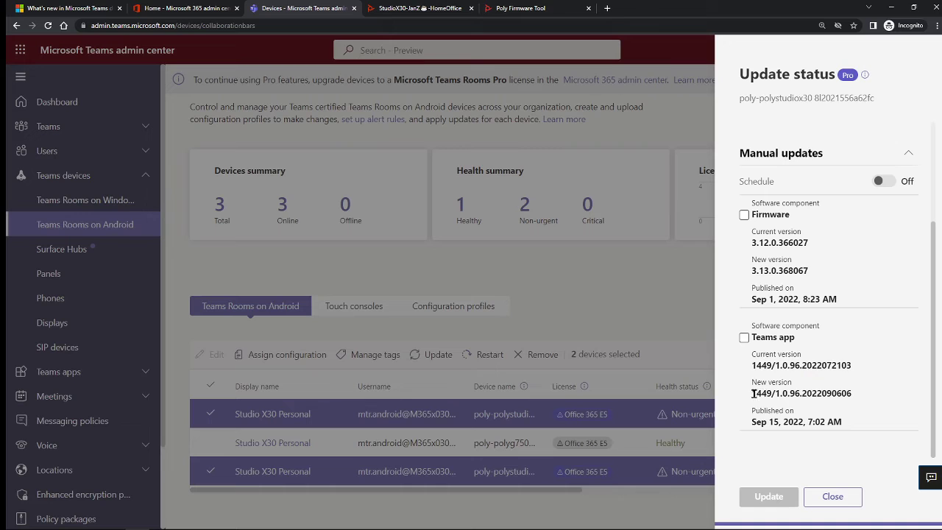
{"action": "left_click_drag", "start_coordinate": [753, 394], "coordinate": [864, 394]}
{"action": "left_click", "coordinate": [871, 359]}
{"action": "left_click", "coordinate": [837, 496]}
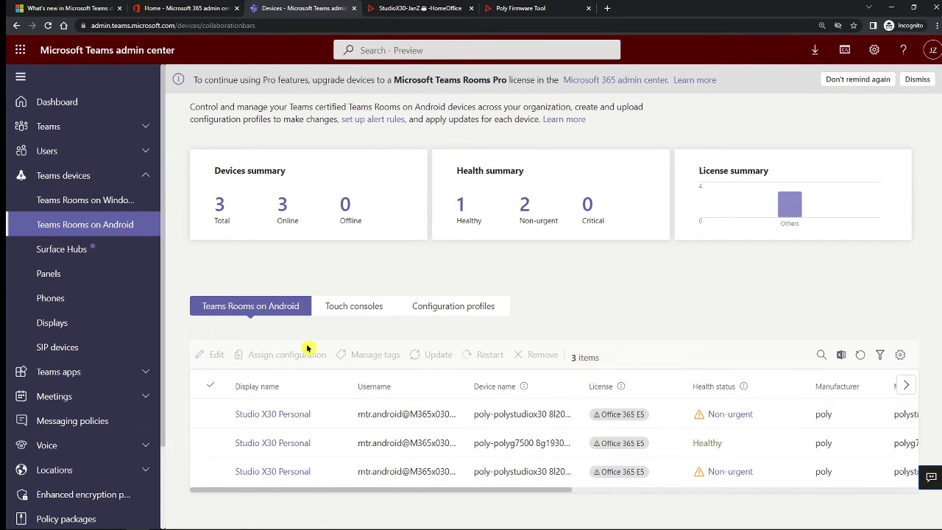
Show the touch consoles, dismiss the license introduction, and open the firmware update from the non-urgent TC8 console's health status.
{"action": "left_click", "coordinate": [356, 305]}
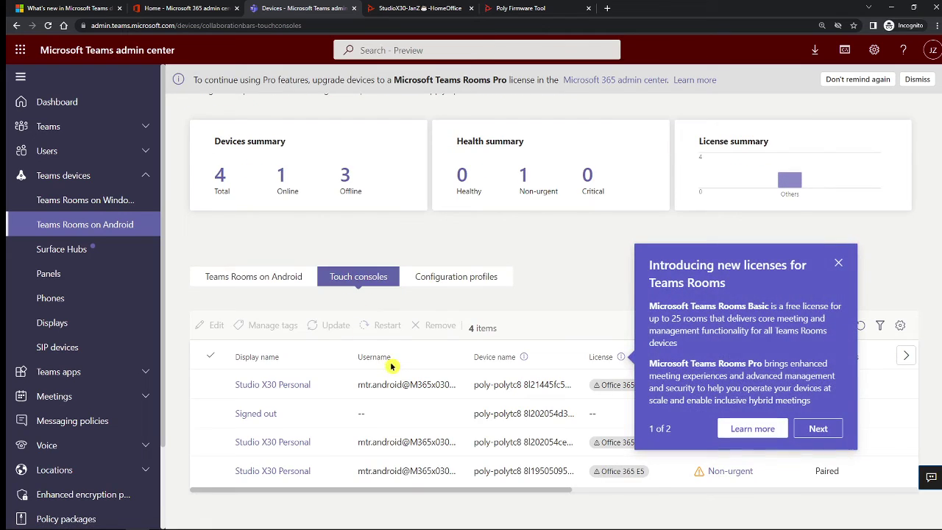
{"action": "left_click", "coordinate": [838, 263]}
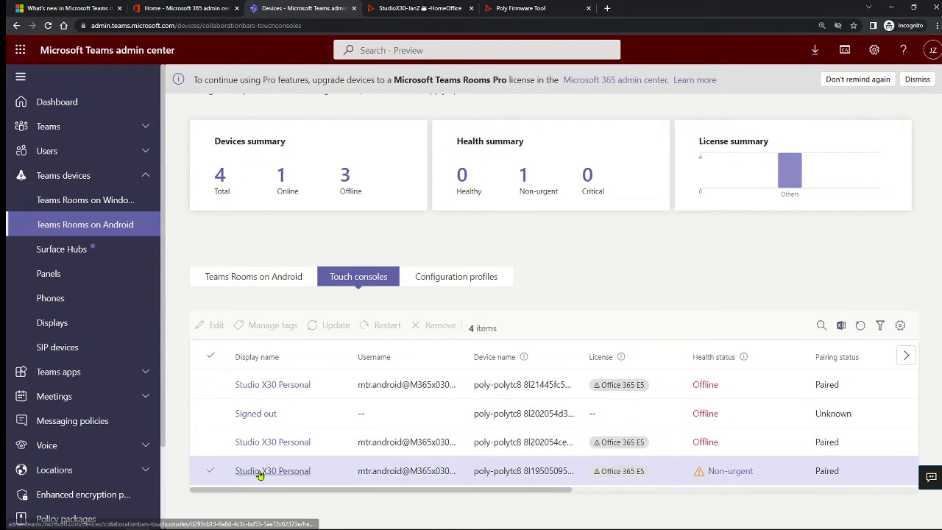
{"action": "left_click", "coordinate": [726, 472]}
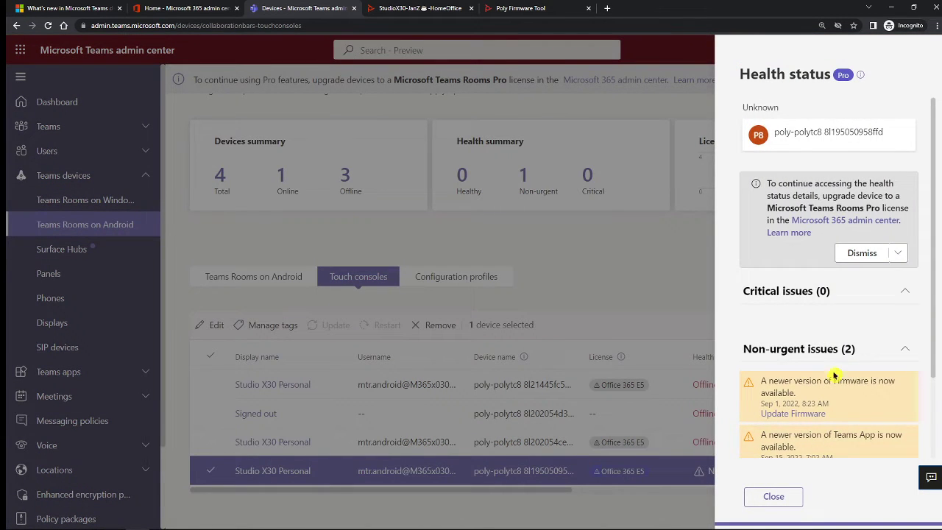
{"action": "scroll", "coordinate": [770, 376], "scroll_direction": "down", "scroll_amount": 3}
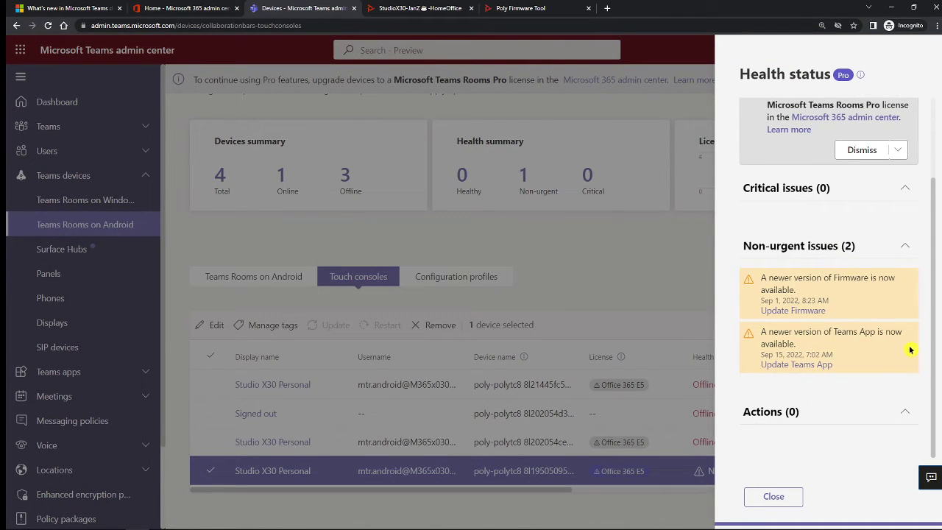
{"action": "left_click", "coordinate": [793, 311]}
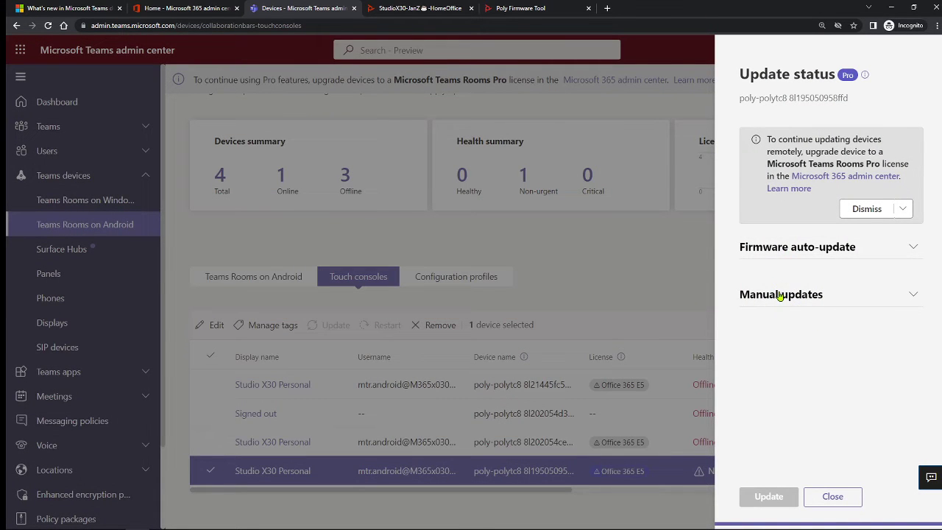
Expand Manual updates for the TC8 touch console and examine its current and new firmware versions.
{"action": "left_click", "coordinate": [780, 295]}
{"action": "scroll", "coordinate": [830, 344], "scroll_direction": "down", "scroll_amount": 2}
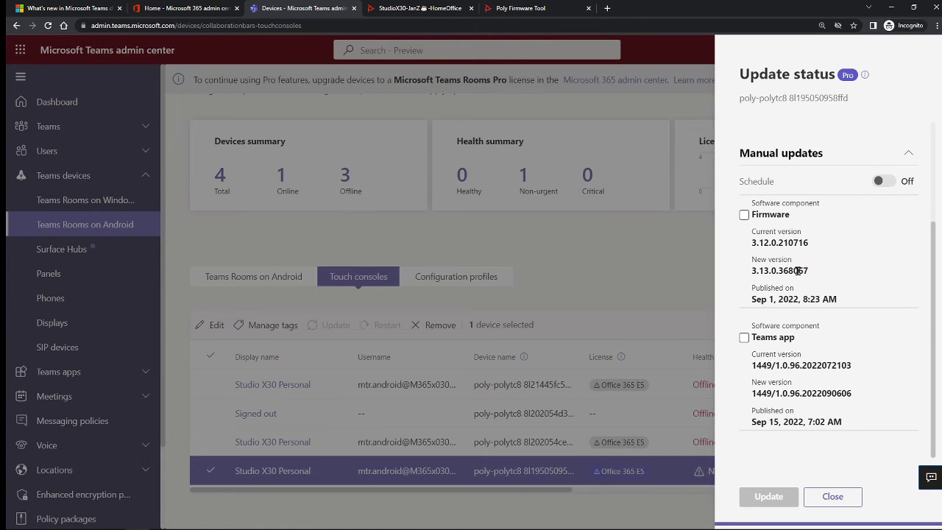
{"action": "left_click_drag", "start_coordinate": [807, 270], "coordinate": [886, 276]}
{"action": "left_click", "coordinate": [793, 363]}
Switch to the Studio X30's Poly web interface and set the update download source to Polycom Support Site.
{"action": "left_click", "coordinate": [394, 8]}
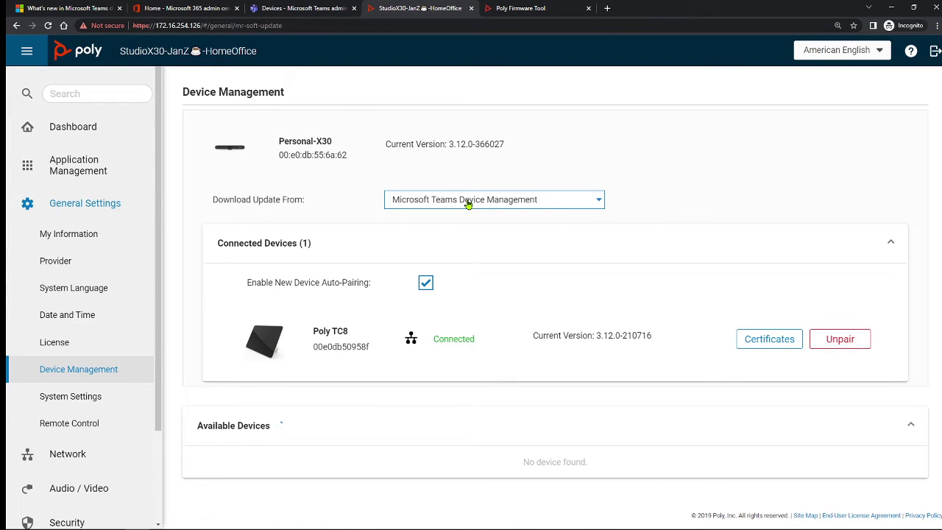
{"action": "left_click", "coordinate": [468, 204]}
{"action": "left_click", "coordinate": [443, 151]}
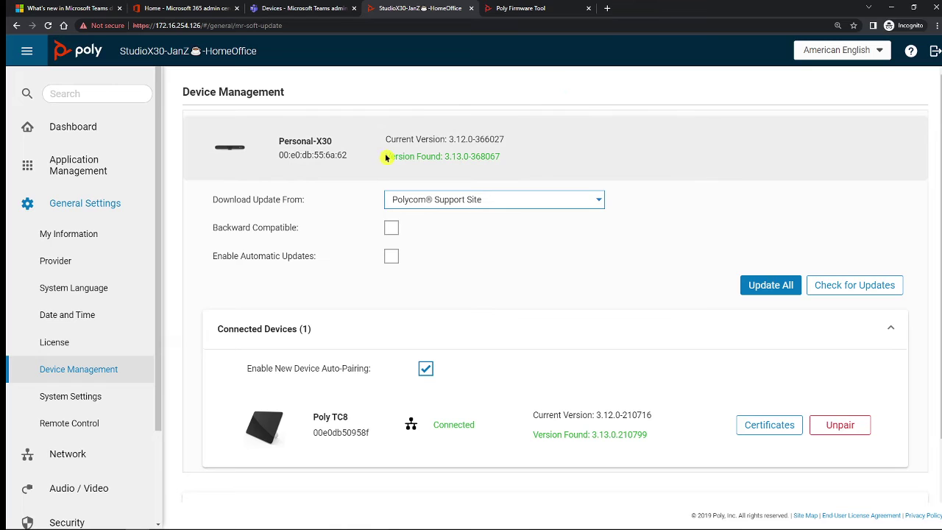
Examine the firmware versions found for the Personal-X30 and the connected Poly TC8.
{"action": "left_click_drag", "start_coordinate": [385, 157], "coordinate": [506, 157]}
{"action": "left_click", "coordinate": [487, 157]}
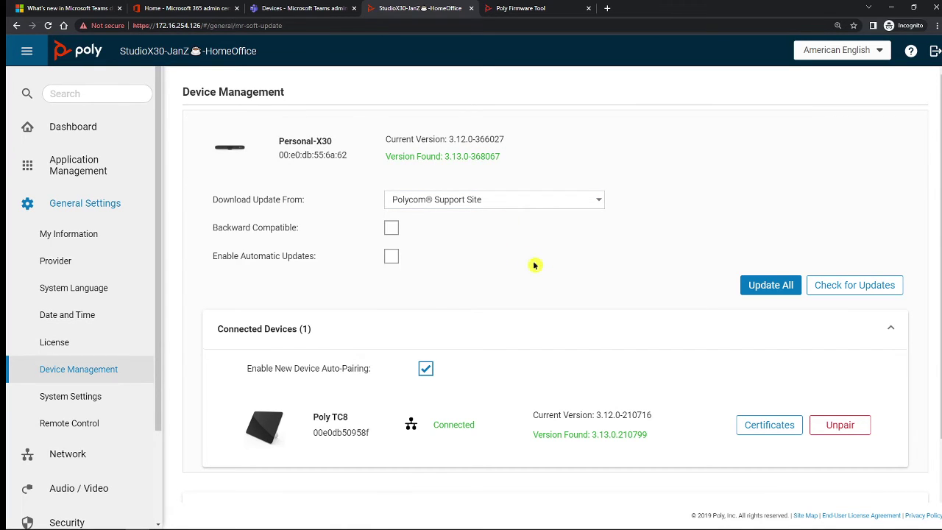
{"action": "scroll", "coordinate": [607, 389], "scroll_direction": "down", "scroll_amount": 1}
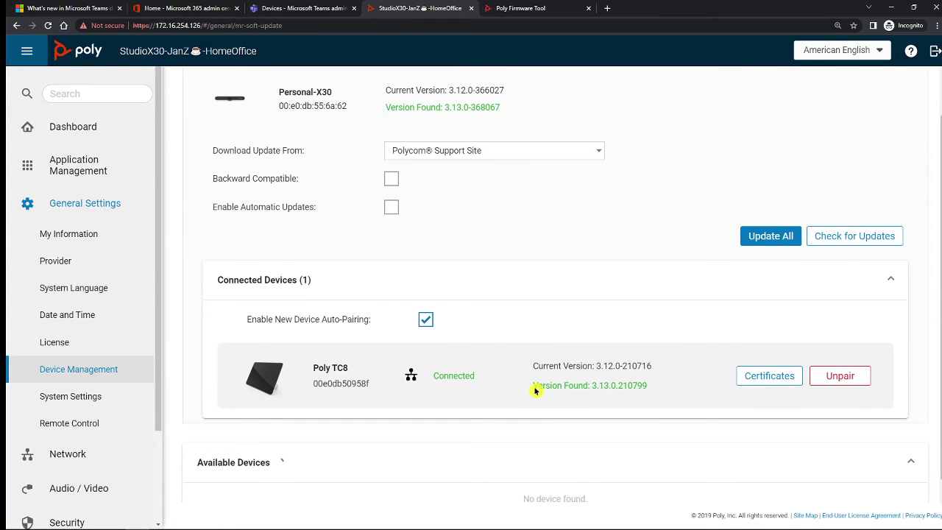
{"action": "left_click_drag", "start_coordinate": [534, 384], "coordinate": [660, 360]}
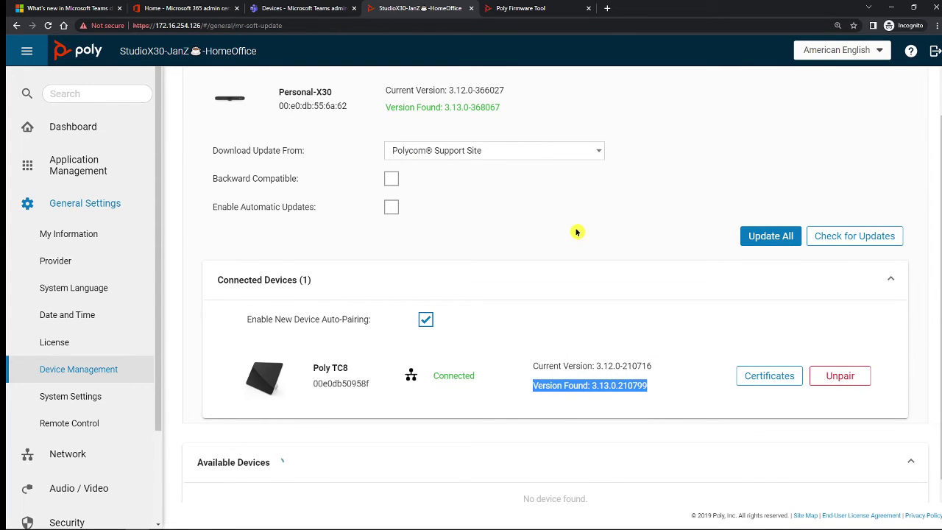
{"action": "left_click", "coordinate": [563, 258]}
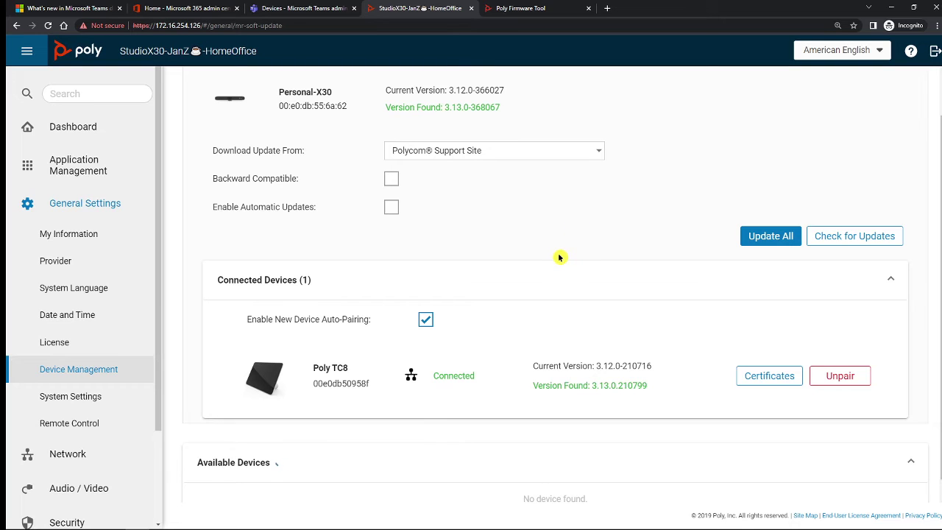
{"action": "scroll", "coordinate": [548, 232], "scroll_direction": "up", "scroll_amount": 1}
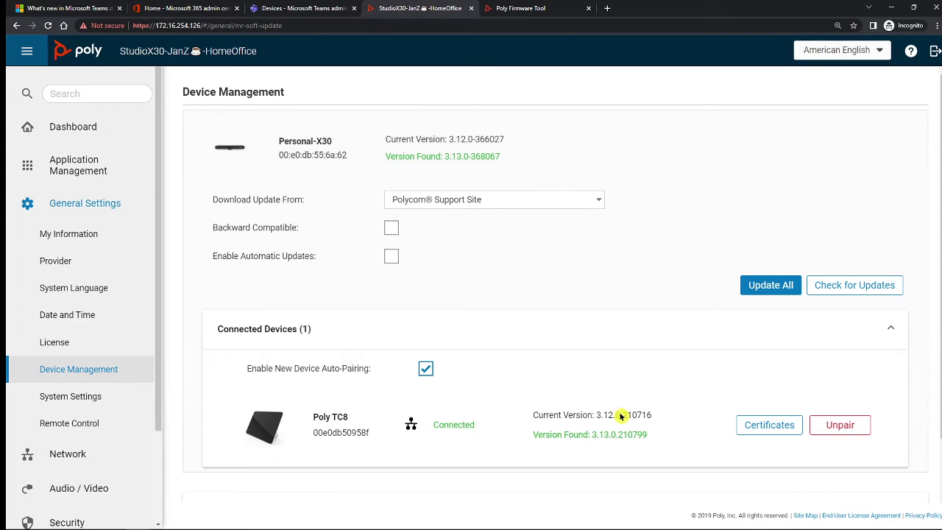
{"action": "left_click_drag", "start_coordinate": [534, 435], "coordinate": [658, 437]}
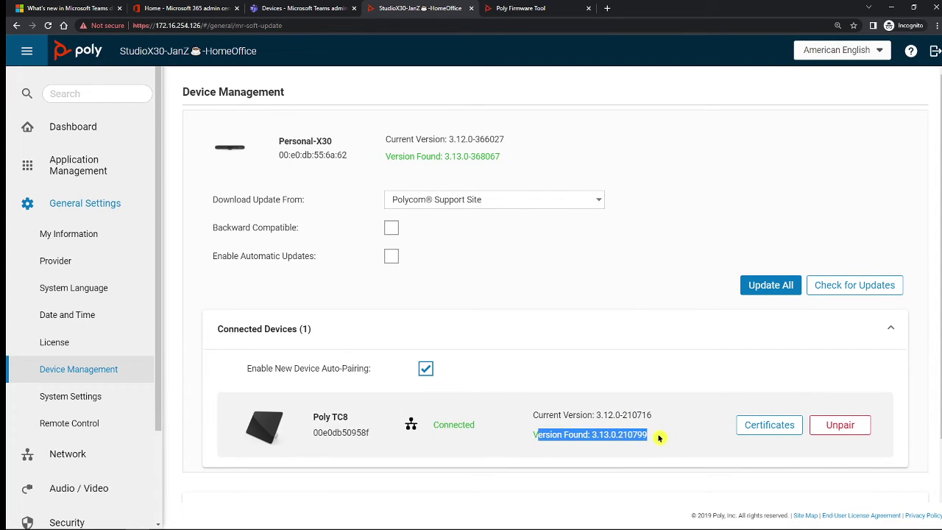
{"action": "left_click", "coordinate": [616, 262]}
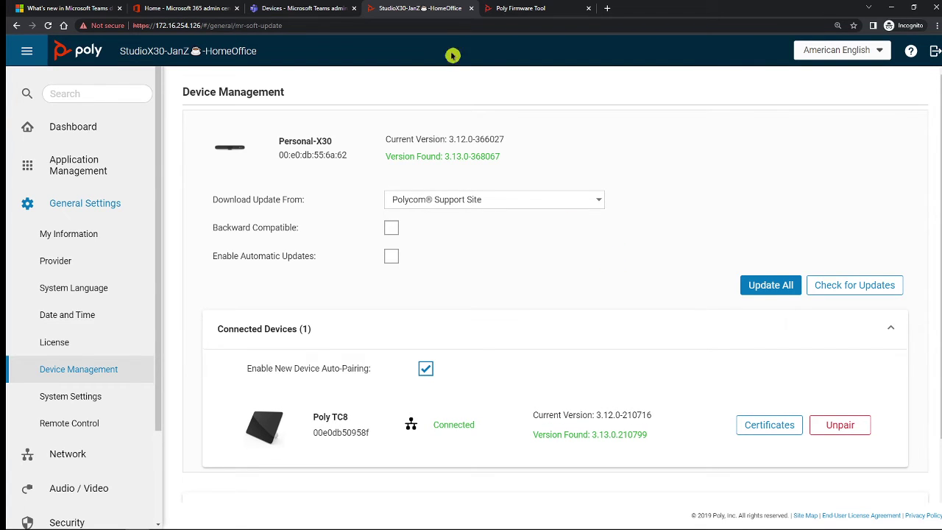
Return to the Teams admin center and compare the TC8's new firmware version with the one found in the Poly interface.
{"action": "left_click", "coordinate": [292, 7]}
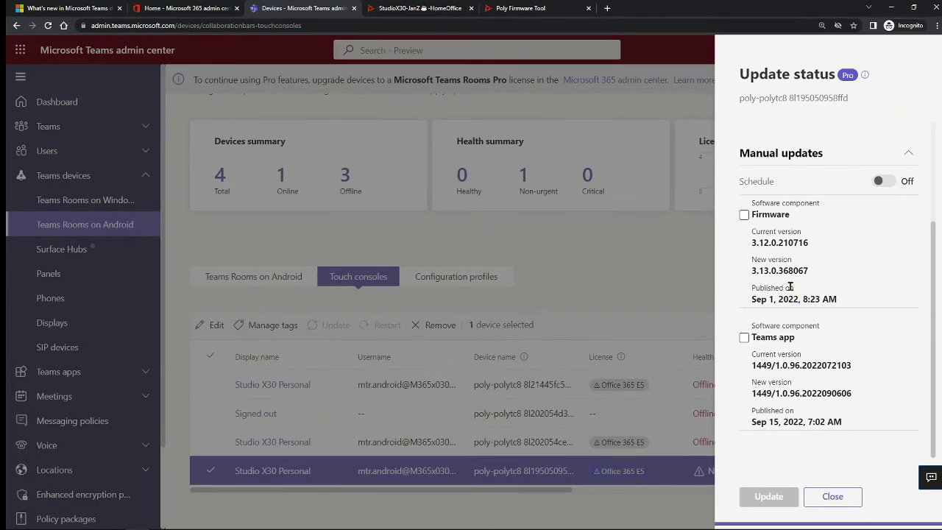
{"action": "left_click_drag", "start_coordinate": [752, 270], "coordinate": [816, 275]}
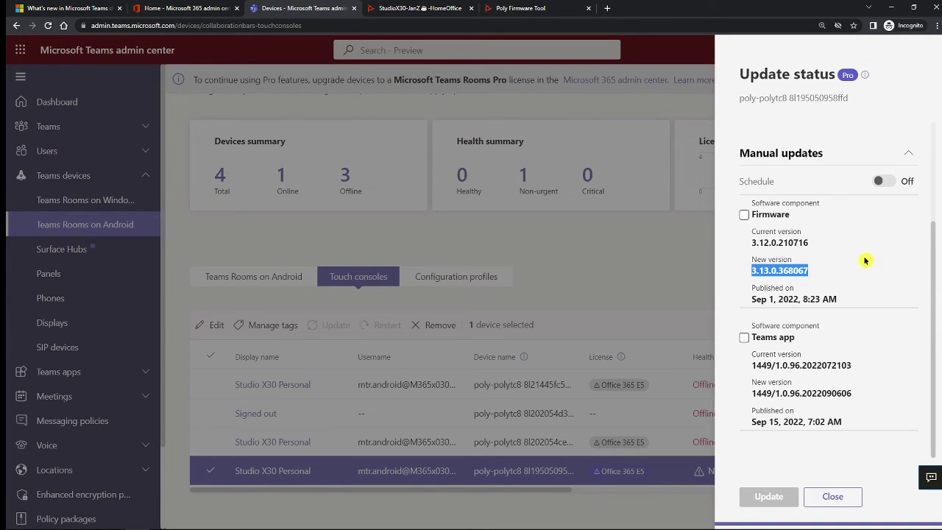
{"action": "left_click", "coordinate": [796, 273]}
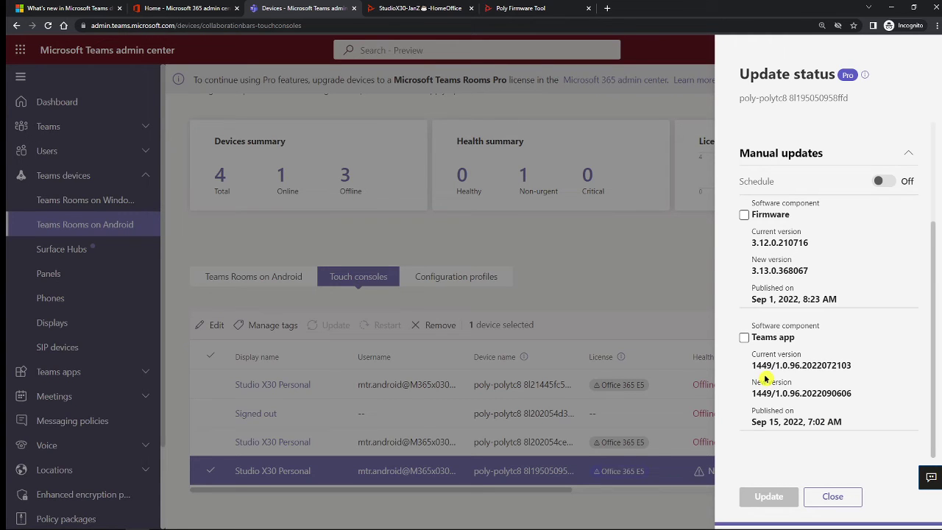
Close the TC8's update status and go back to the Teams Rooms on Android device list, without the license introduction.
{"action": "left_click", "coordinate": [832, 496]}
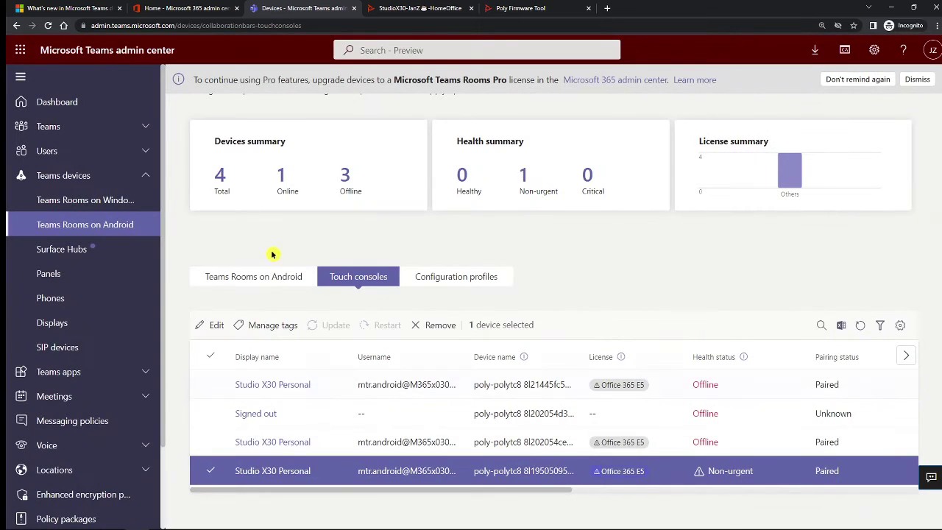
{"action": "left_click", "coordinate": [236, 276]}
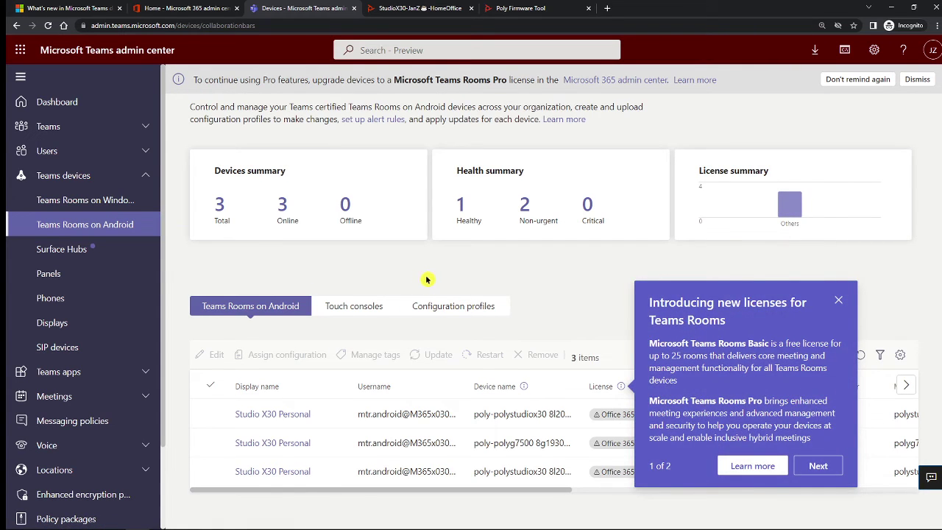
{"action": "left_click", "coordinate": [427, 279]}
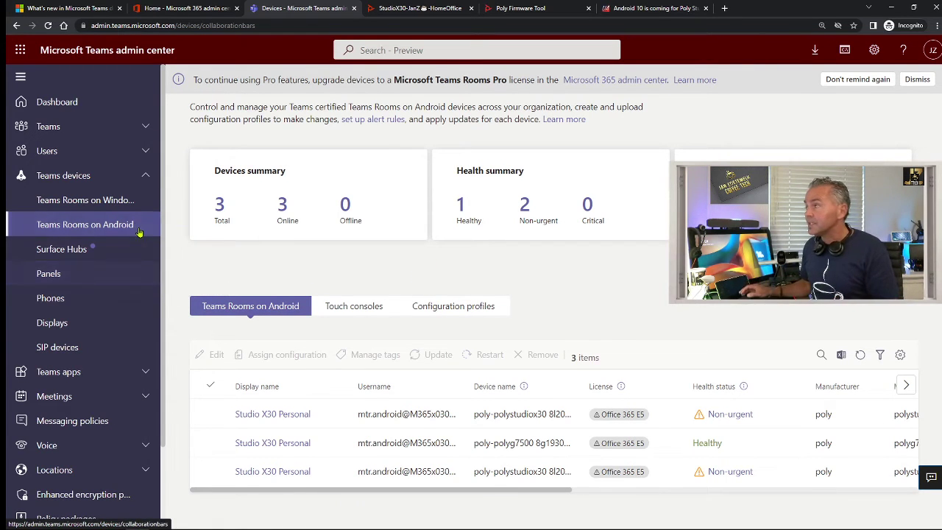
Switch to the blog article about Android 10 coming to Poly Studio X and G7500, enlarge it, and read the upgrade announcement.
{"action": "left_click", "coordinate": [646, 8]}
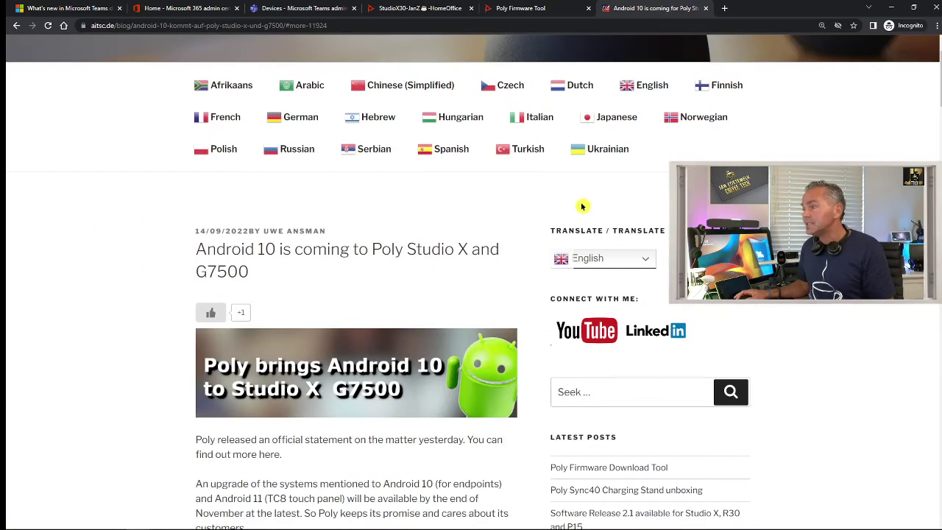
{"action": "scroll", "coordinate": [485, 192], "scroll_direction": "down", "scroll_amount": 2}
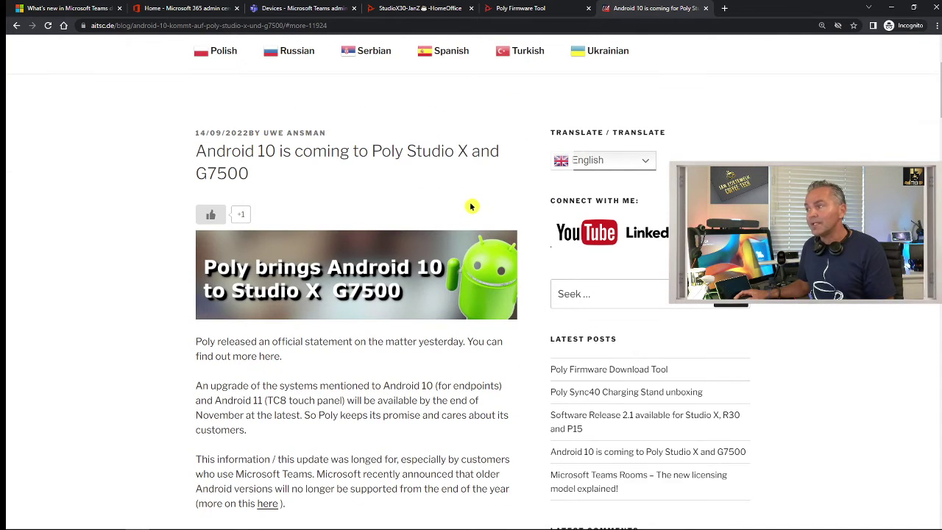
{"action": "key", "text": "ctrl+plus"}
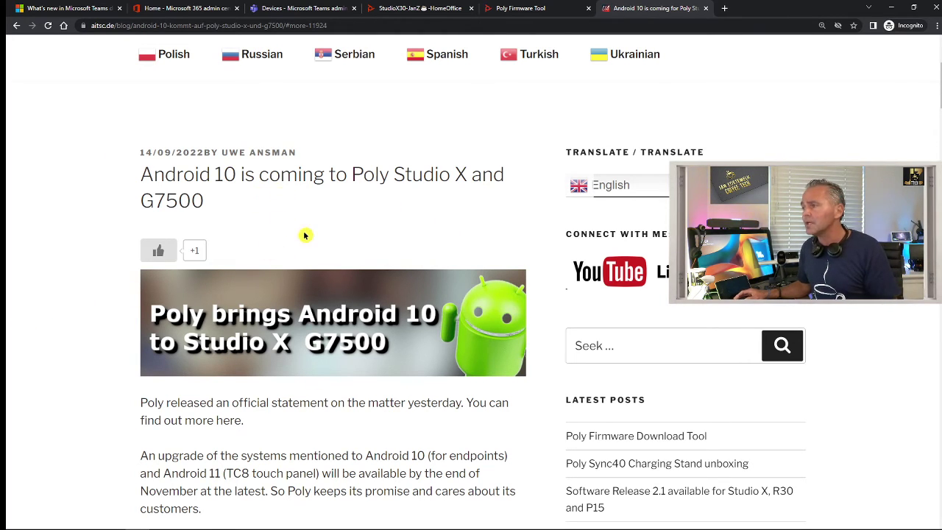
{"action": "scroll", "coordinate": [305, 235], "scroll_direction": "down", "scroll_amount": 3}
{"action": "scroll", "coordinate": [307, 235], "scroll_direction": "down", "scroll_amount": 3}
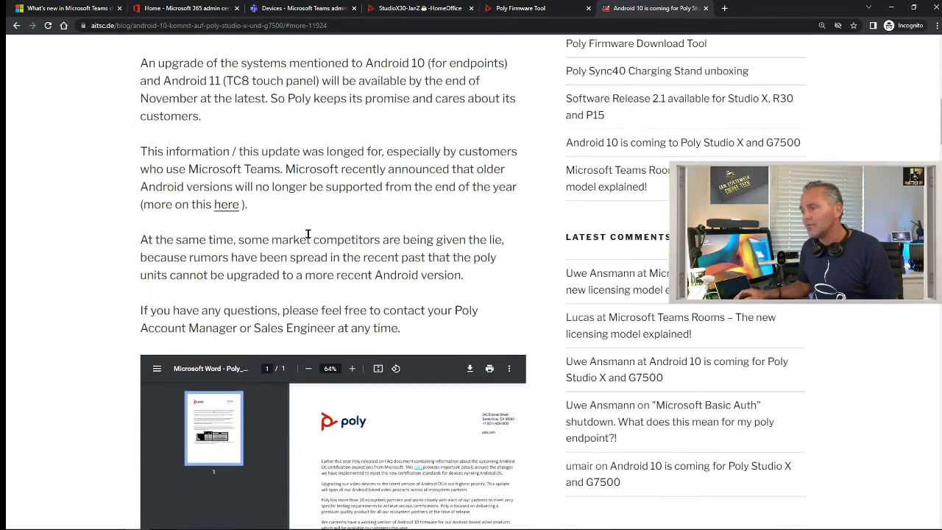
{"action": "scroll", "coordinate": [353, 258], "scroll_direction": "down", "scroll_amount": 1}
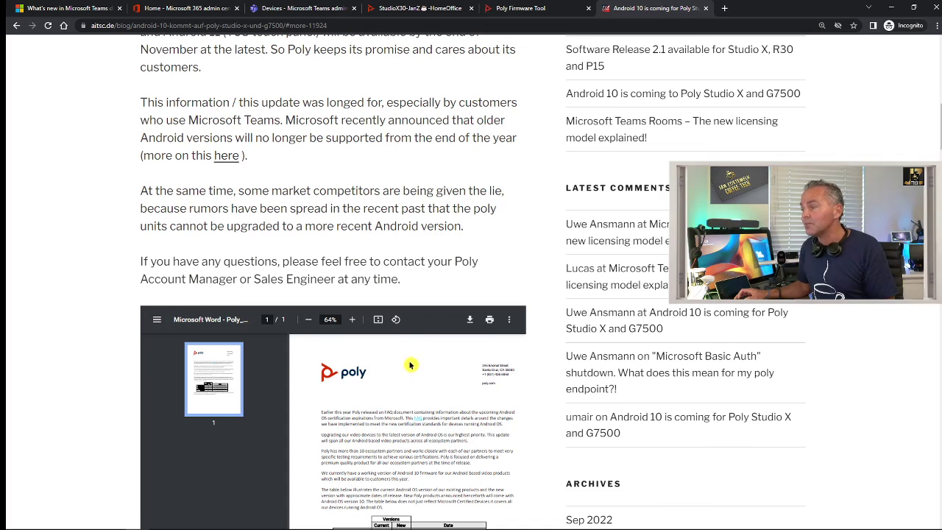
{"action": "scroll", "coordinate": [410, 365], "scroll_direction": "up", "scroll_amount": 5}
{"action": "scroll", "coordinate": [401, 366], "scroll_direction": "down", "scroll_amount": 1}
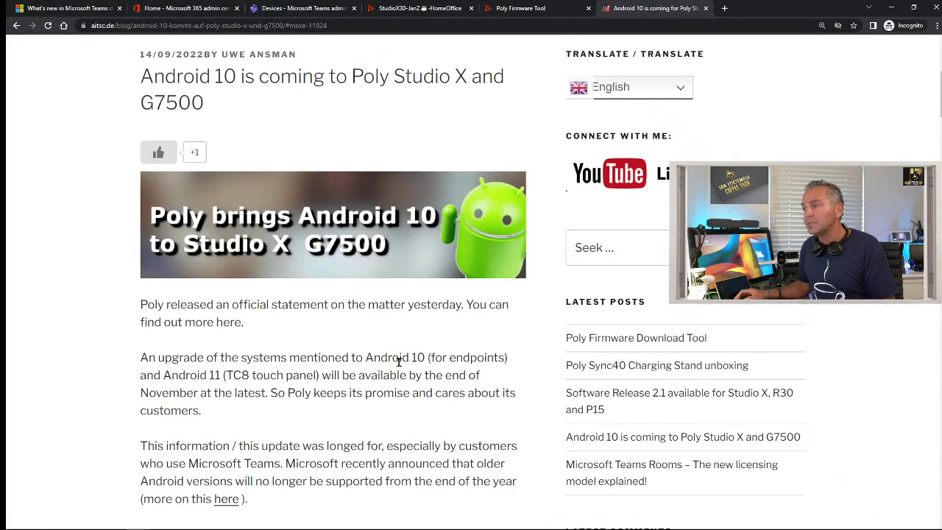
{"action": "scroll", "coordinate": [402, 365], "scroll_direction": "up", "scroll_amount": 1}
{"action": "scroll", "coordinate": [401, 366], "scroll_direction": "up", "scroll_amount": 2}
{"action": "scroll", "coordinate": [365, 272], "scroll_direction": "down", "scroll_amount": 2}
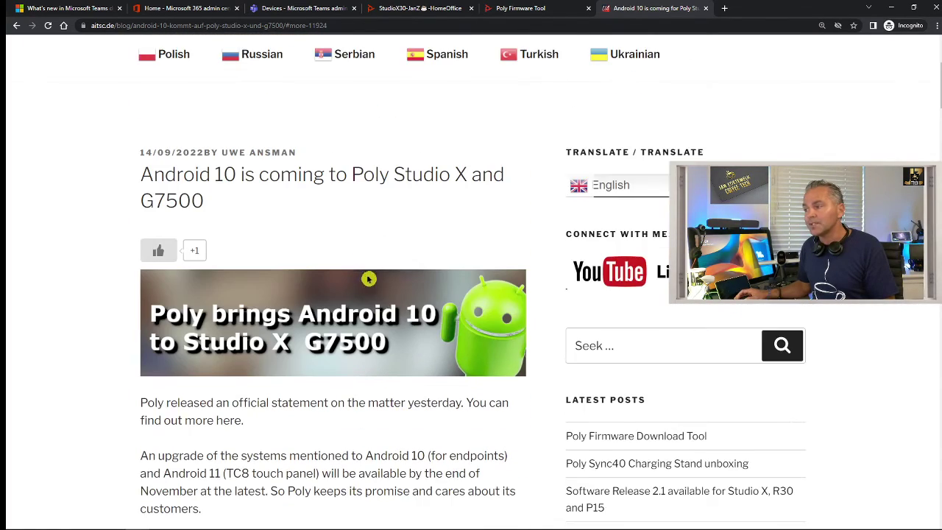